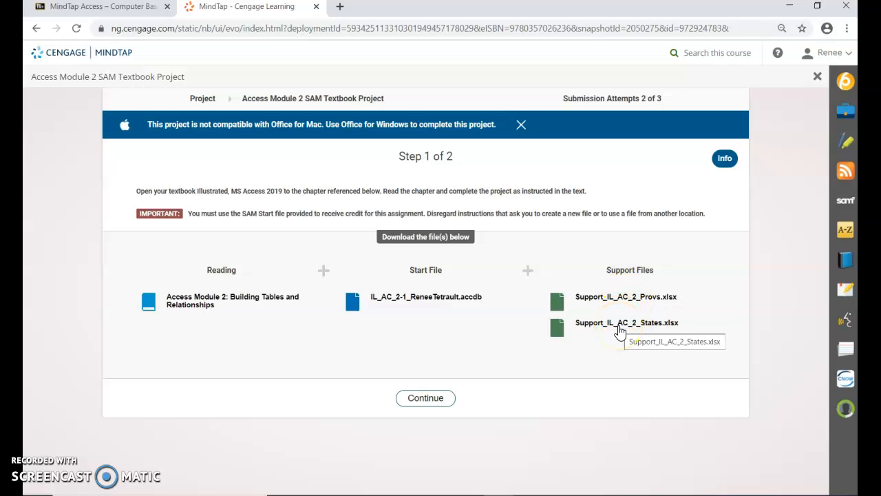
Download the IL_AC_2-1 Access start file, keep it despite the browser's caution, and open it in Access with its content enabled
left_click(438, 301)
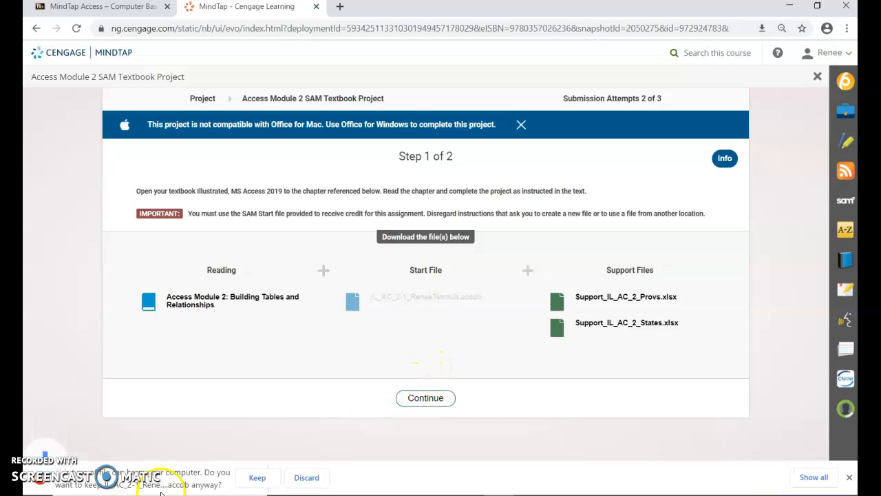
left_click(248, 480)
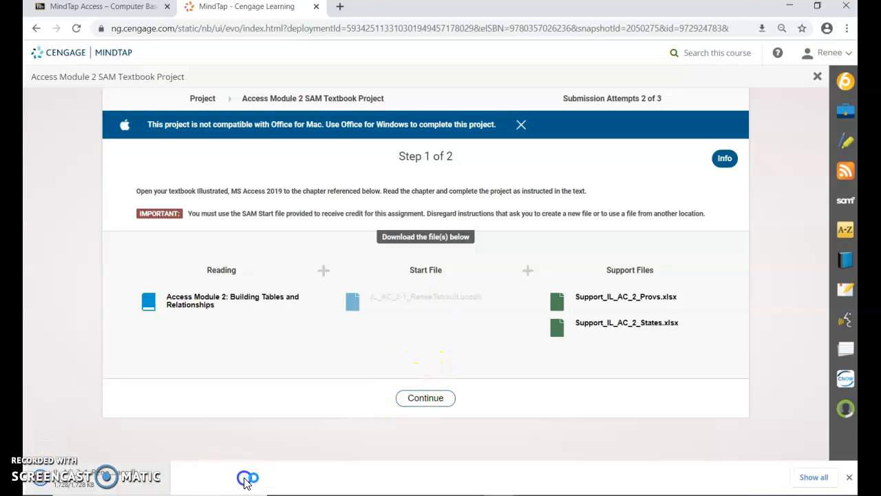
left_click(107, 485)
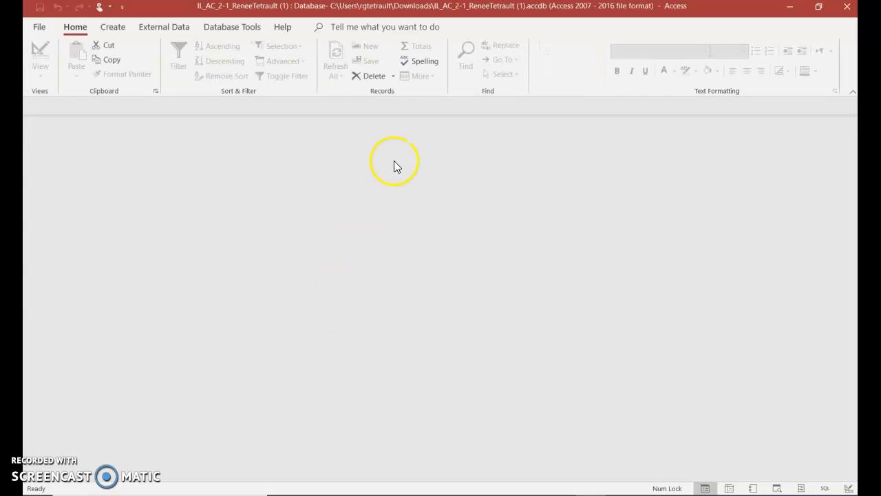
left_click(393, 107)
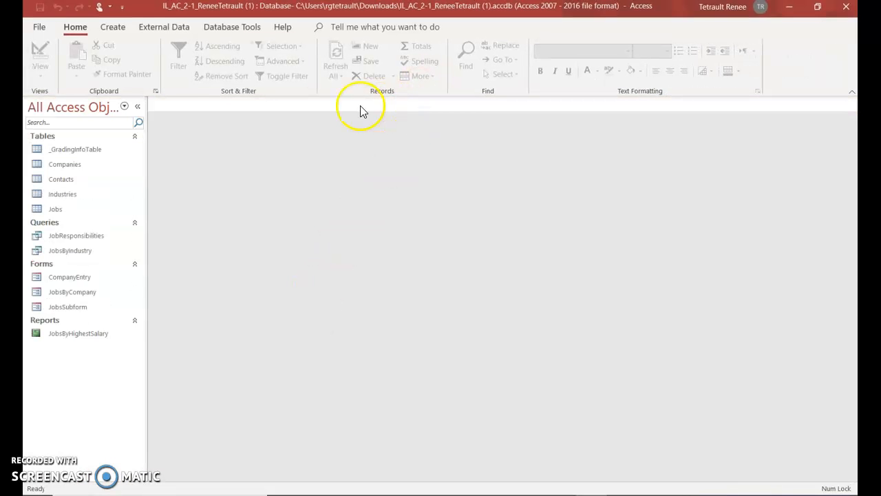
Start saving the database as an Access Database copy in the Delete Documents Folder on the Desktop
left_click(40, 28)
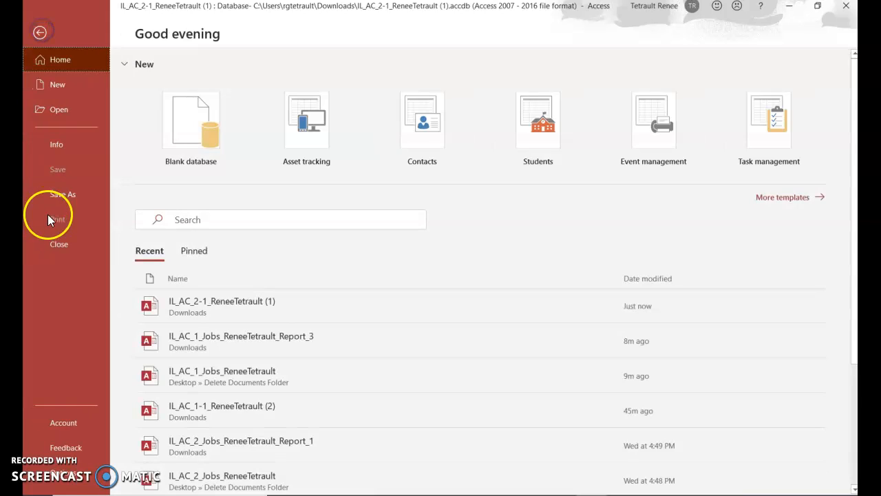
left_click(53, 201)
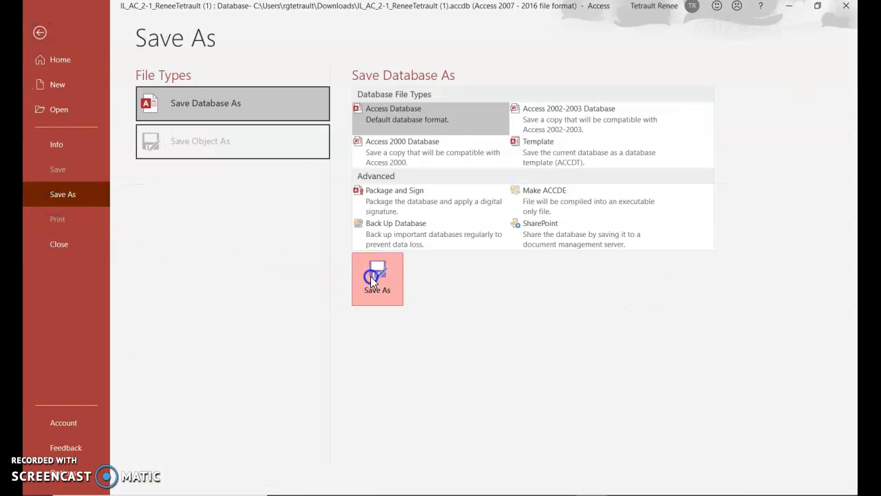
left_click(370, 276)
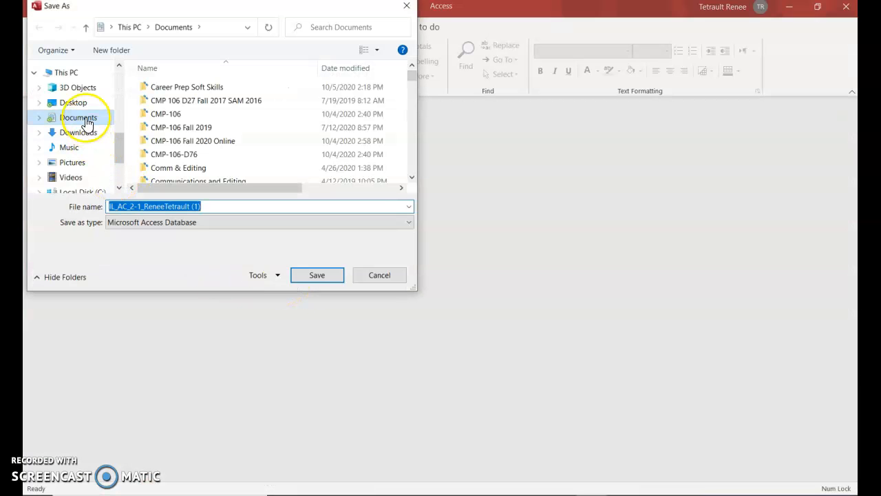
left_click(74, 103)
scroll(165, 162, "down", 3)
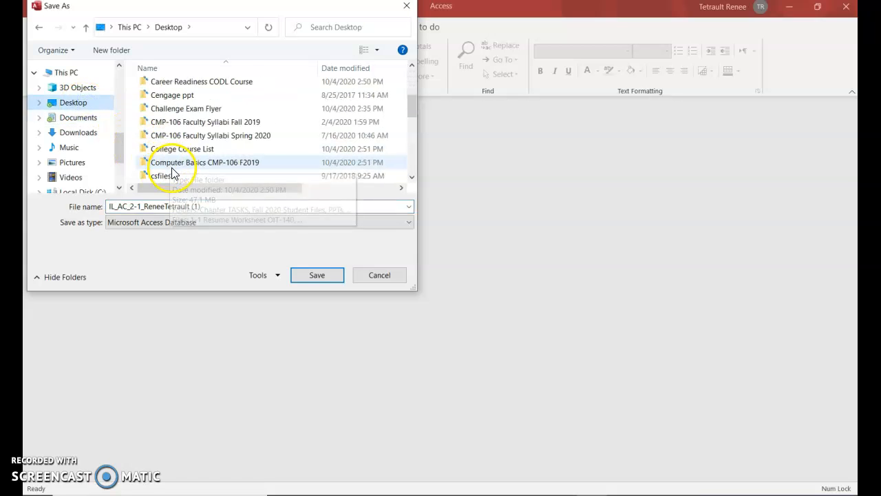
scroll(172, 170, "down", 1)
double_click(175, 148)
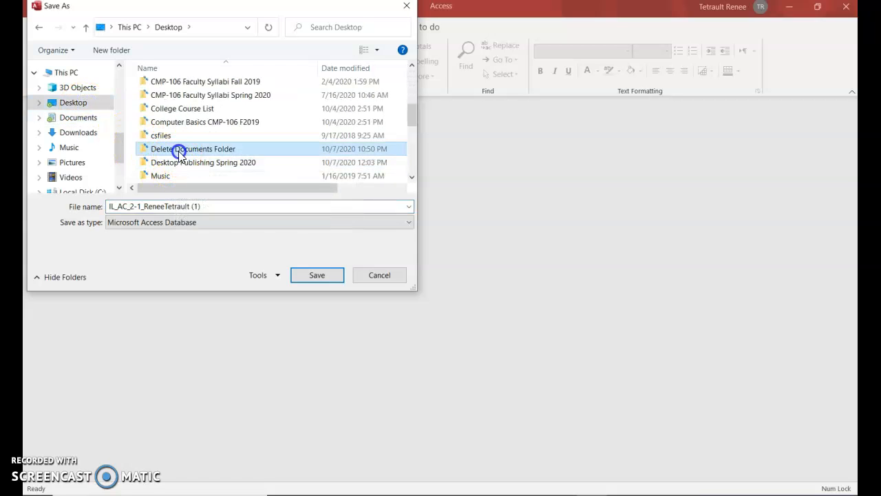
Save the copy as IL_AC_2_Jobs_ followed by the student's name, and enable its content as a trusted document
left_click(208, 209)
key("Right")
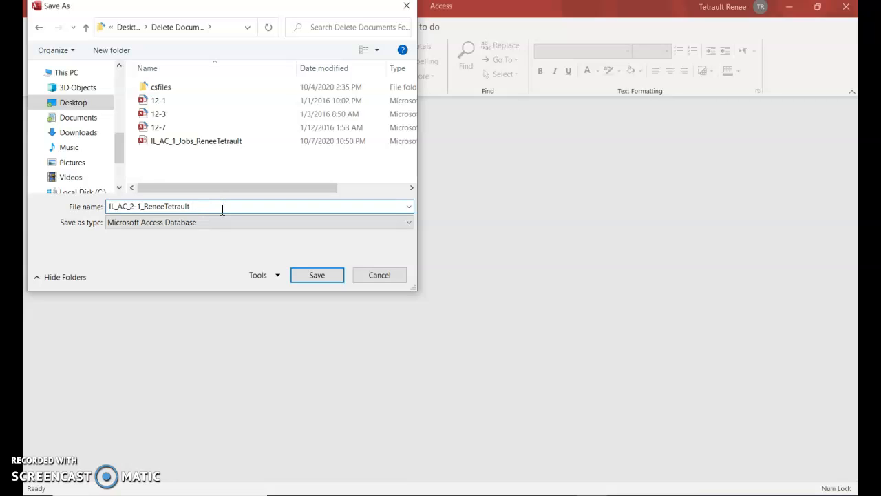
key("BackSpace")
key("BackSpace")
type("_Jobs")
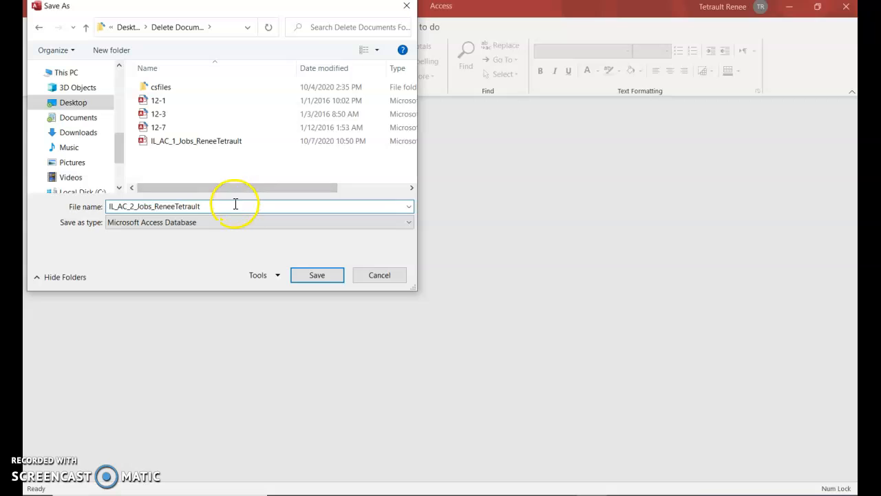
left_click(296, 274)
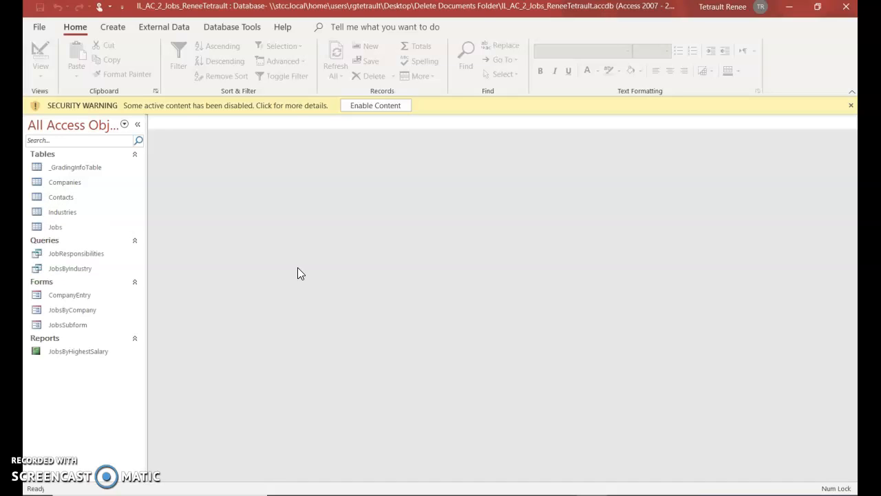
left_click(375, 105)
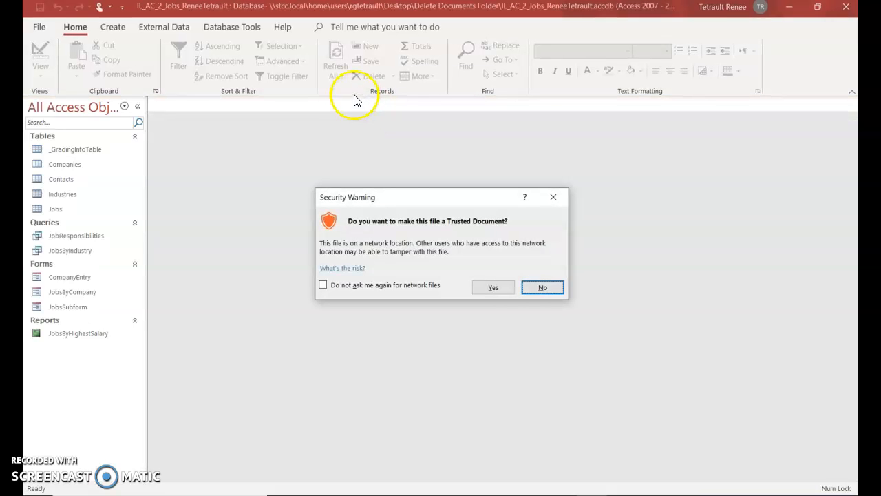
left_click(504, 288)
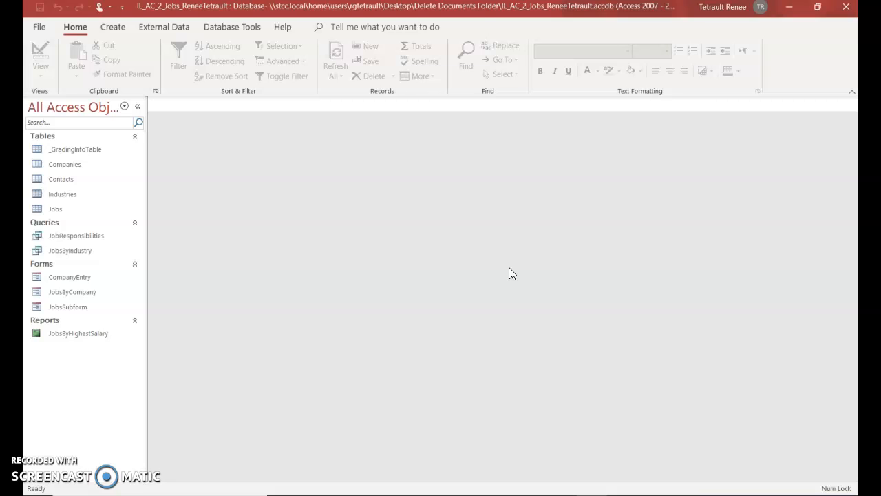
Start importing external data from an Excel file
left_click(166, 30)
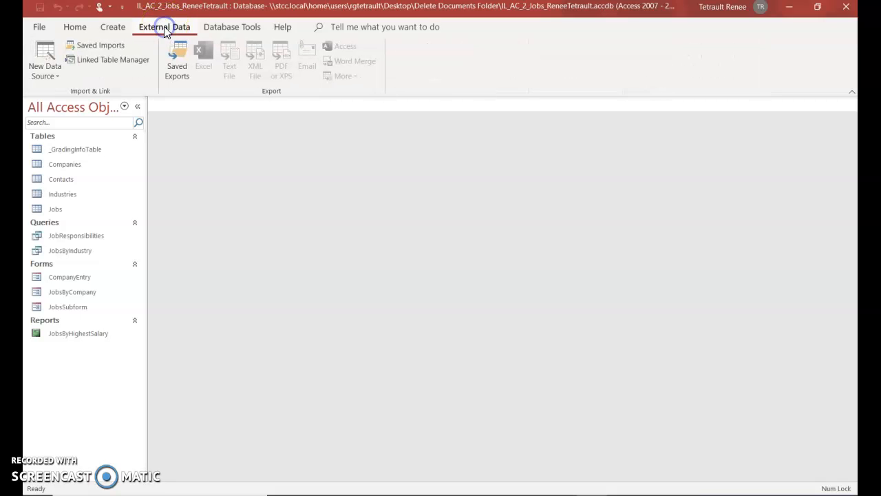
left_click(50, 76)
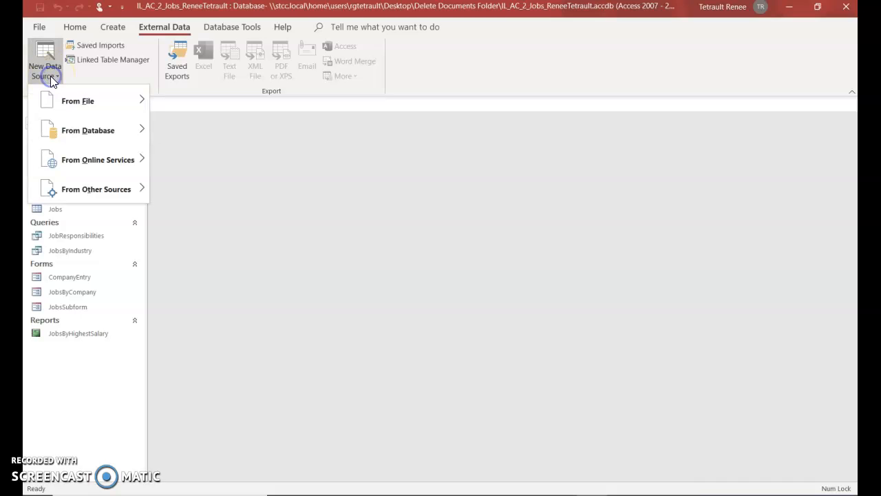
left_click(69, 109)
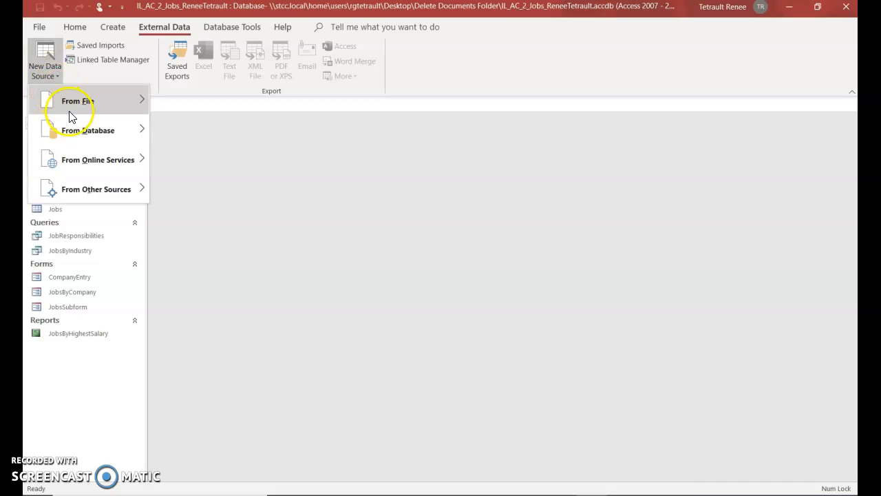
left_click(192, 104)
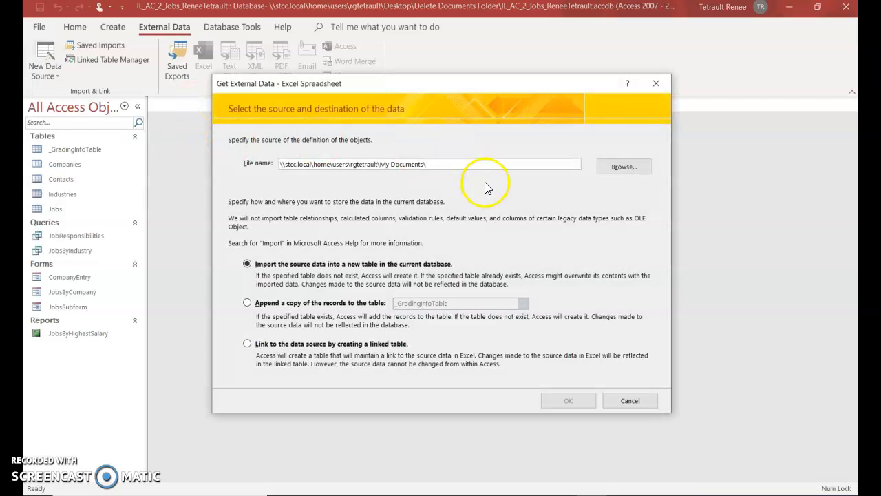
Choose Support_IL_AC_2_States from the Desktop's Delete Documents Folder as the source for a new table in the current database
left_click(624, 167)
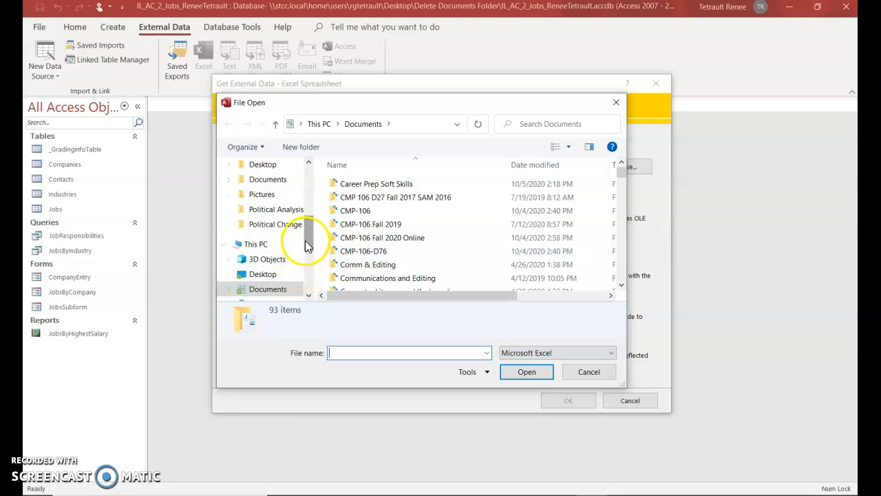
left_click(262, 274)
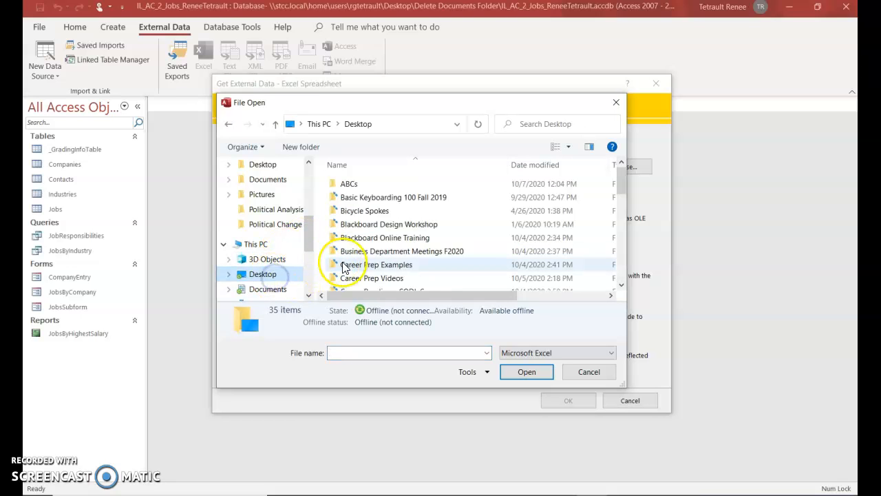
scroll(344, 269, "down", 2)
scroll(358, 269, "down", 2)
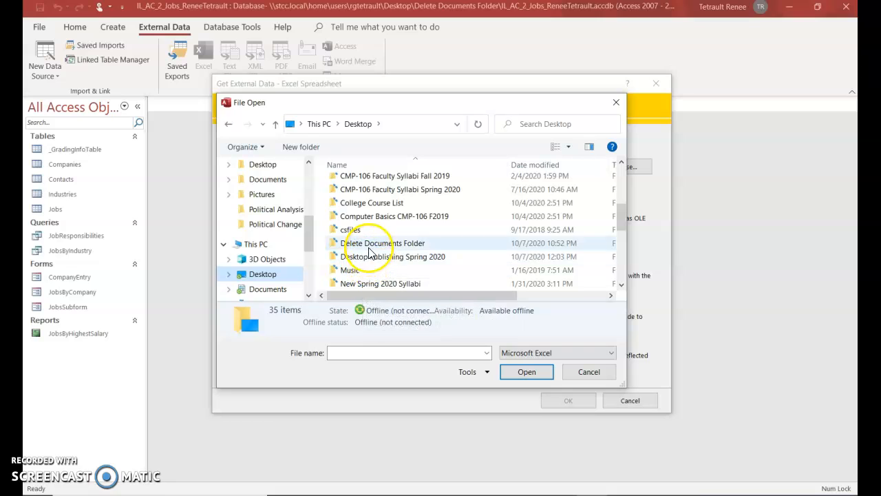
double_click(369, 247)
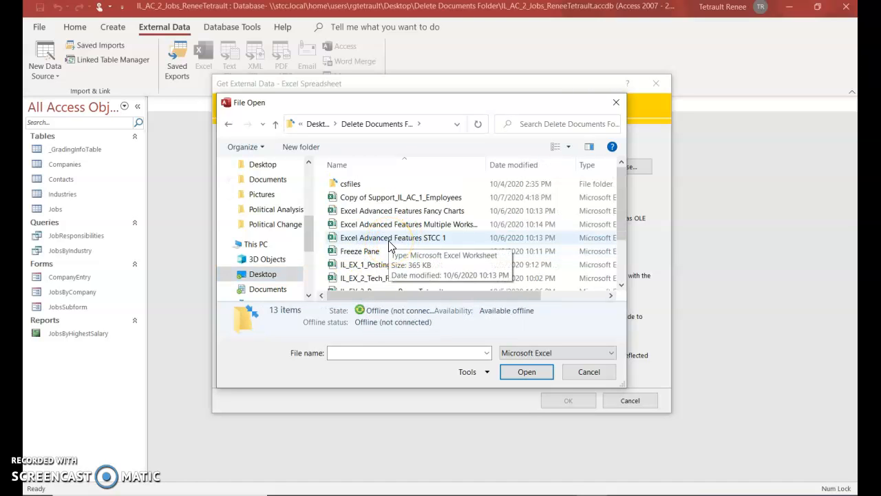
scroll(427, 267, "down", 2)
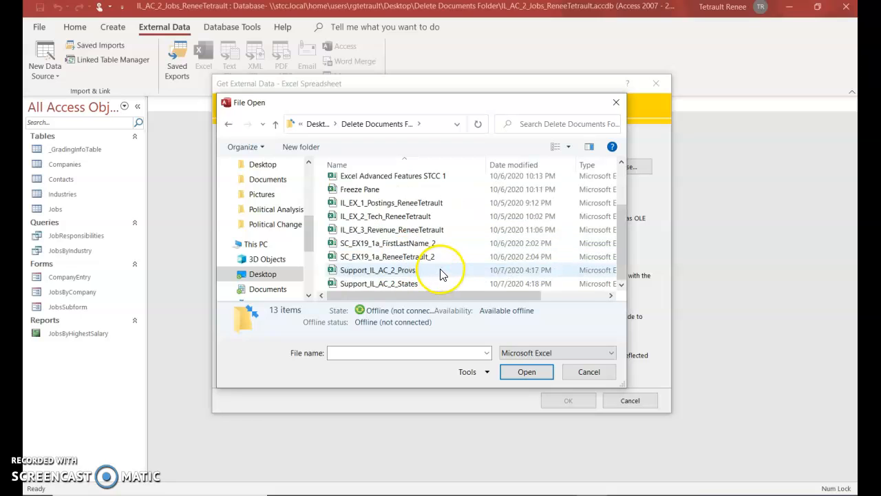
left_click(406, 283)
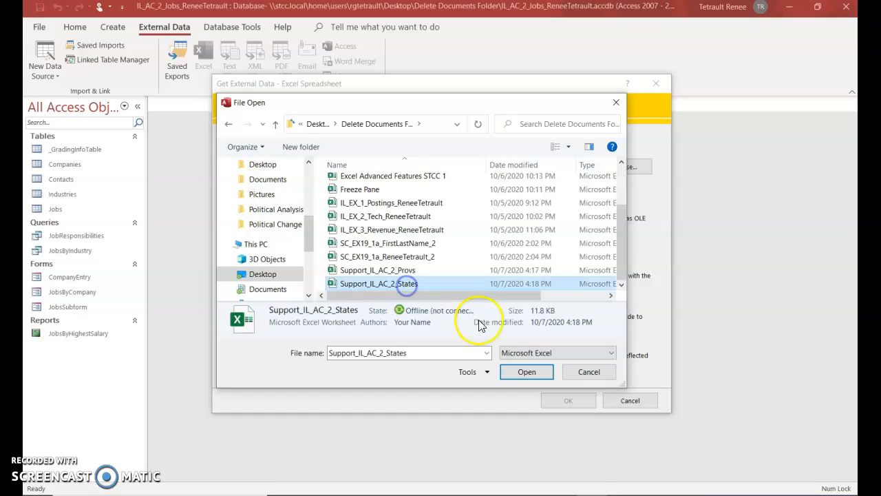
left_click(530, 373)
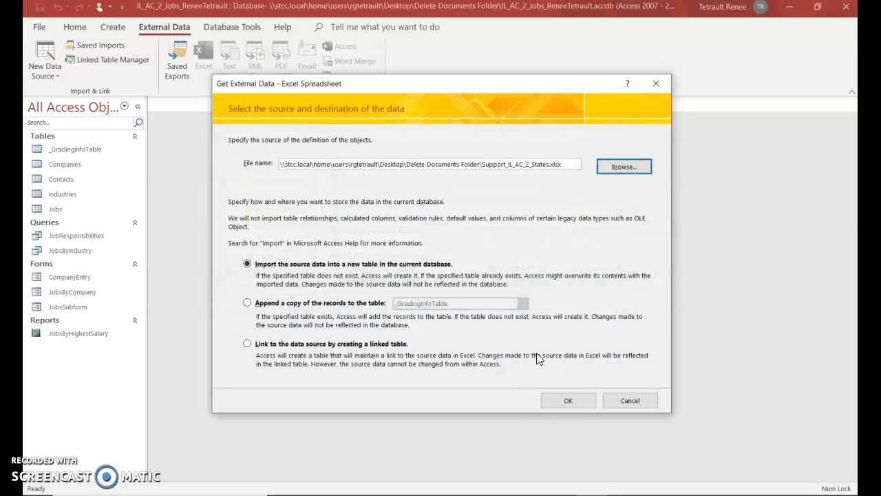
left_click(567, 409)
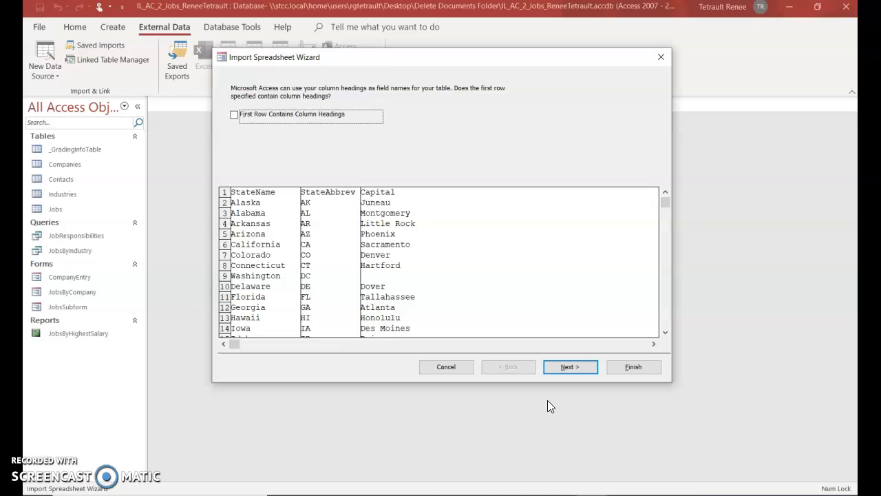
Use the spreadsheet's first row as column headings and accept the default field options
left_click(234, 117)
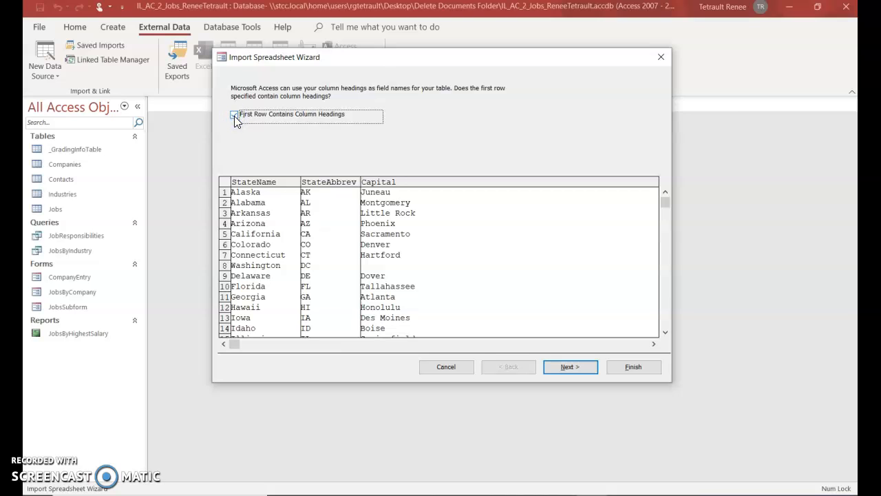
left_click(573, 367)
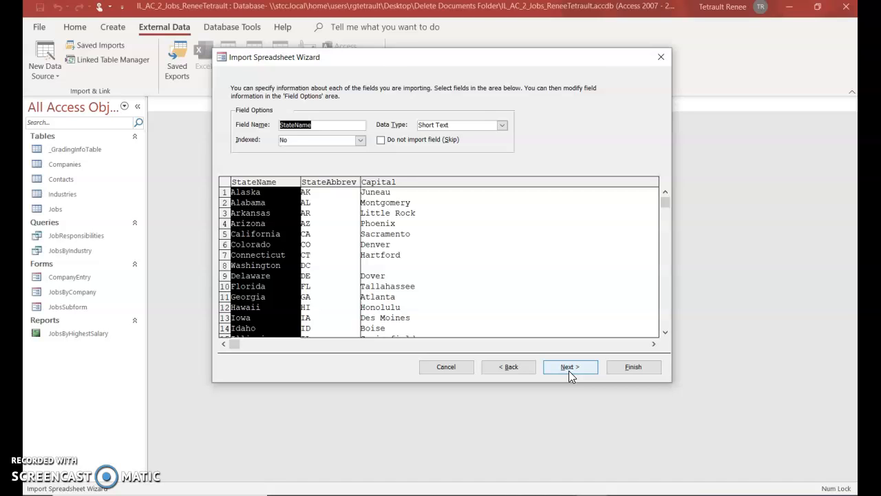
left_click(568, 370)
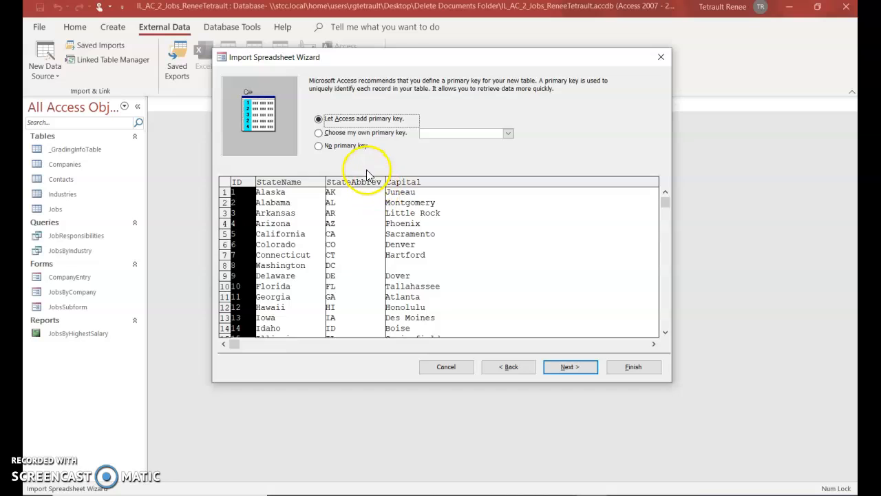
Choose StateAbbrev as the primary key of the imported table
left_click(318, 133)
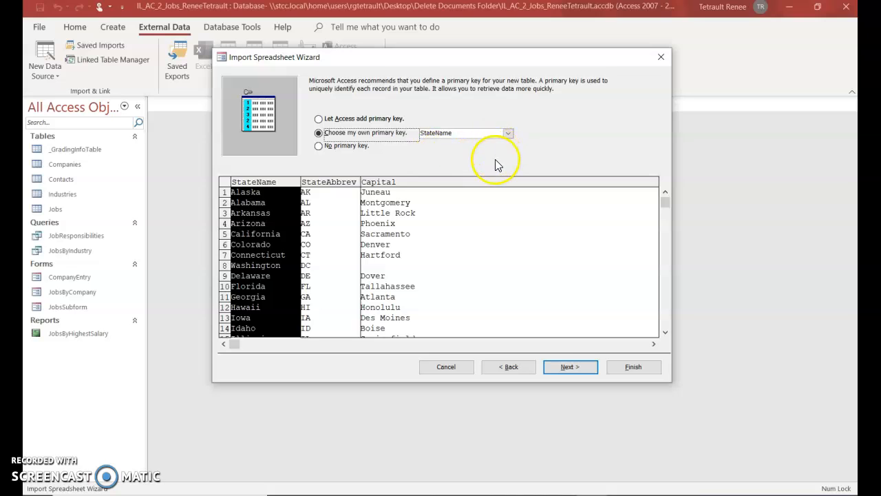
left_click(508, 133)
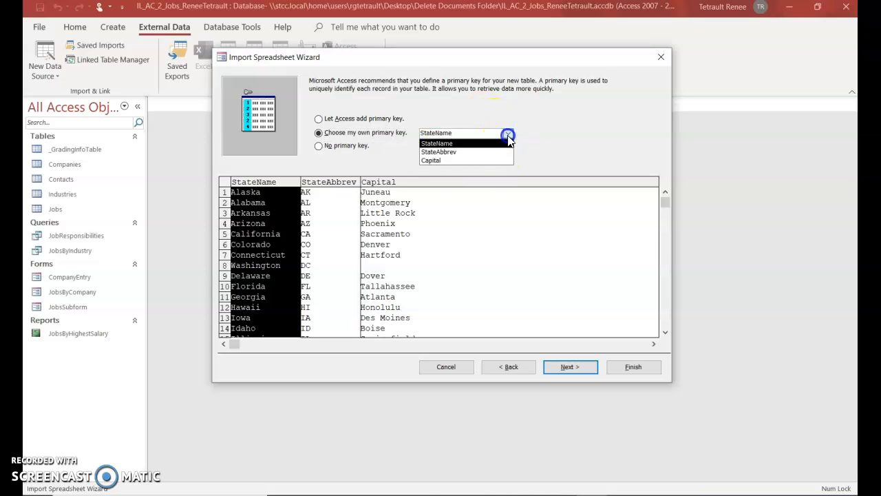
left_click(461, 153)
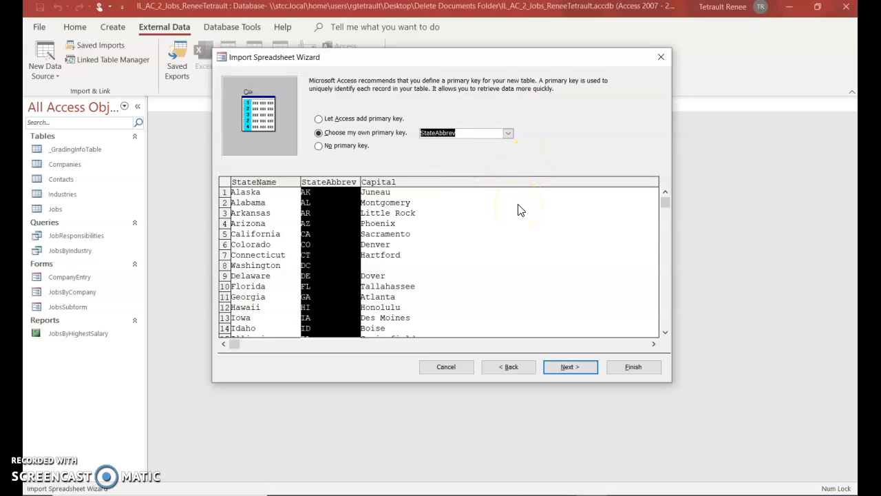
left_click(570, 367)
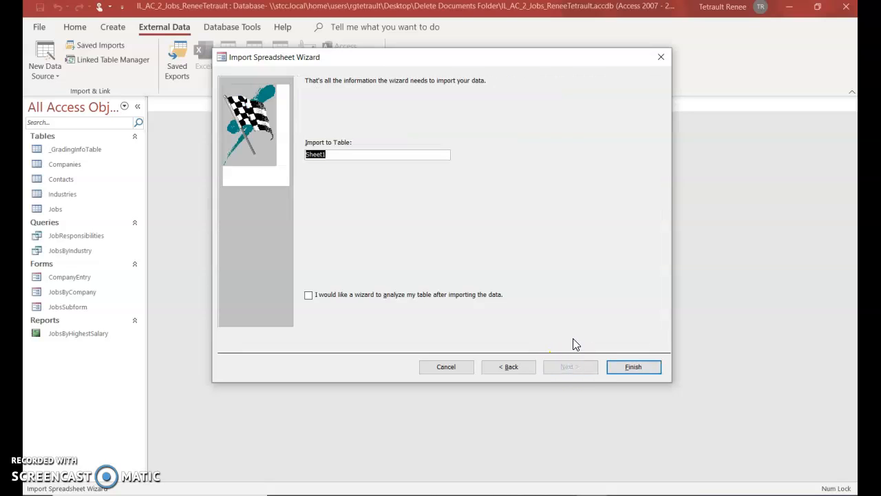
Name the imported table States and finish the import without saving the import steps
type("States")
left_click(633, 366)
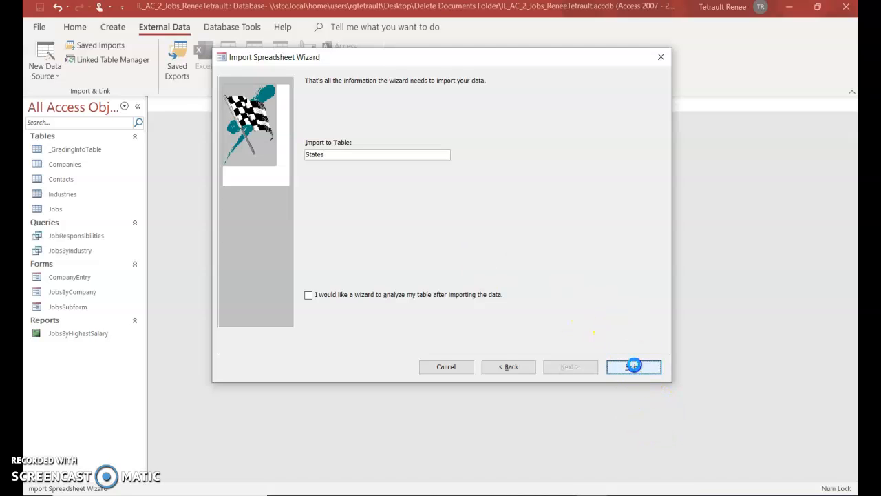
left_click(630, 413)
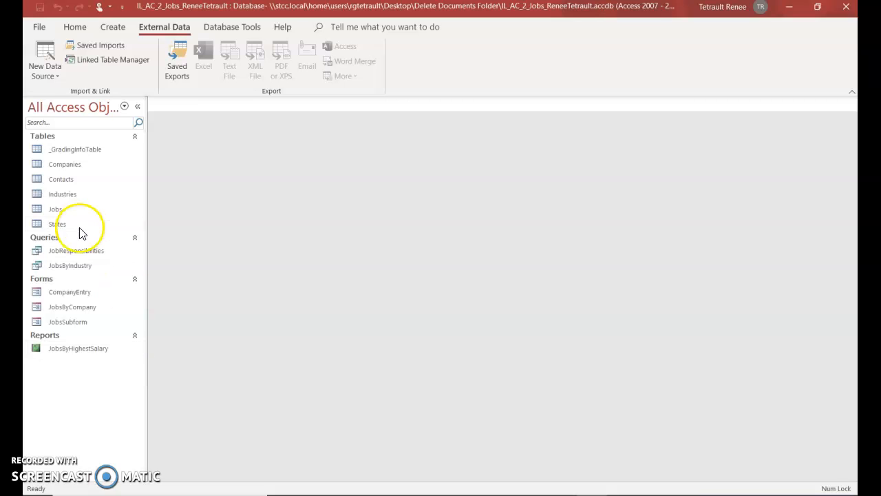
Open the imported States table to check its records, and close it again
double_click(55, 225)
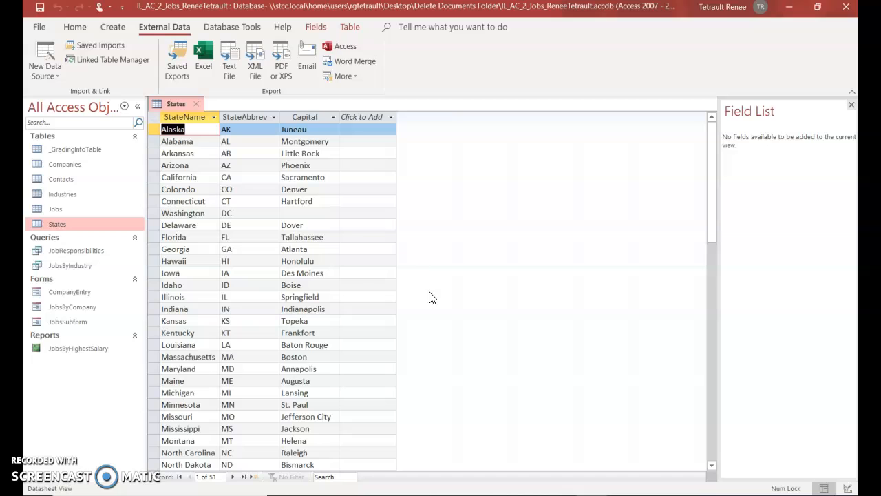
right_click(185, 103)
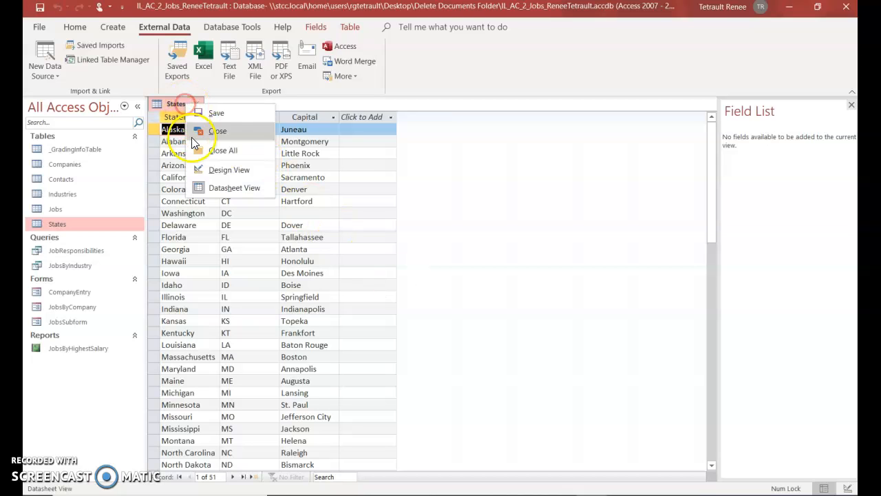
left_click(207, 132)
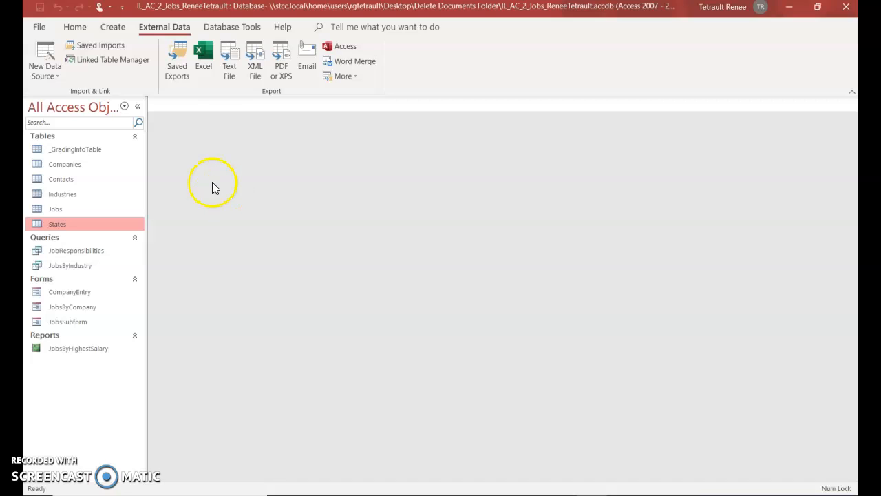
Start a new Excel import and choose Support_IL_AC_2_Provs from the Delete Documents Folder as the source file
left_click(180, 29)
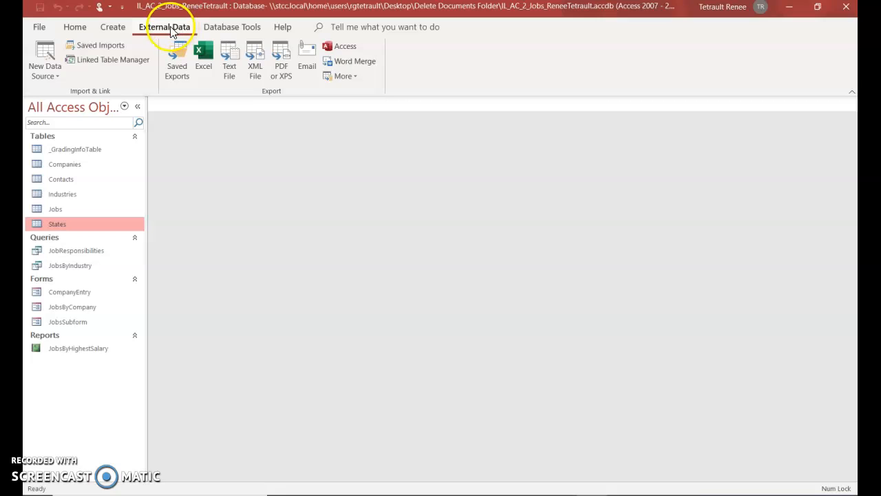
left_click(52, 75)
mouse_move(60, 104)
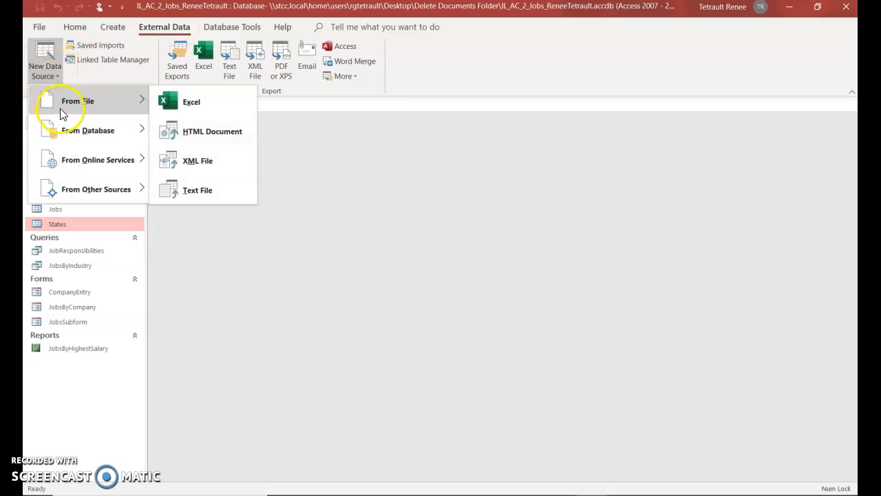
left_click(206, 104)
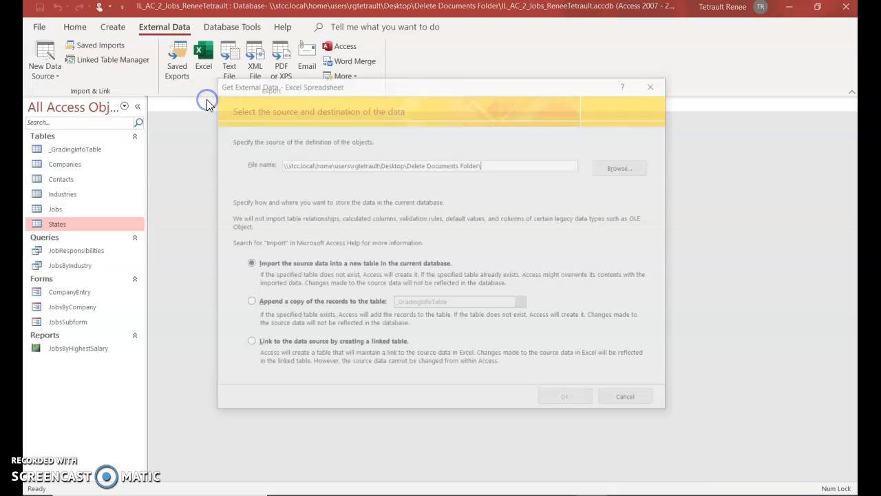
left_click(604, 171)
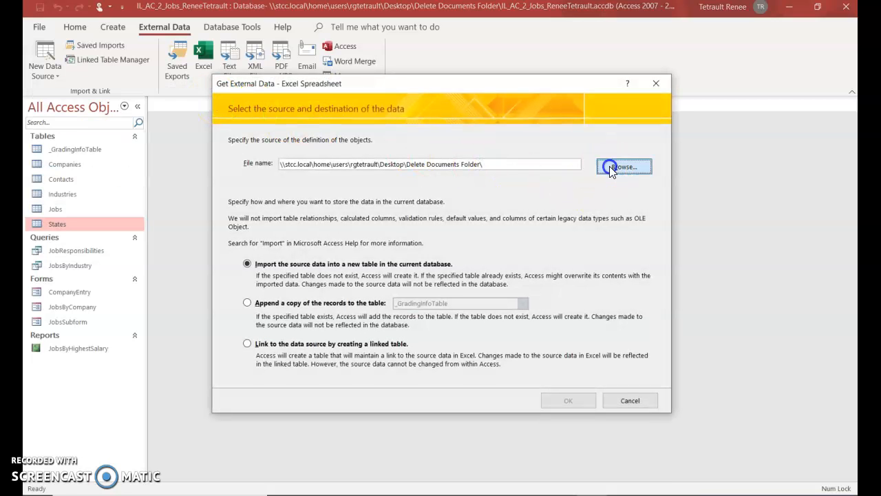
scroll(555, 274, "down", 2)
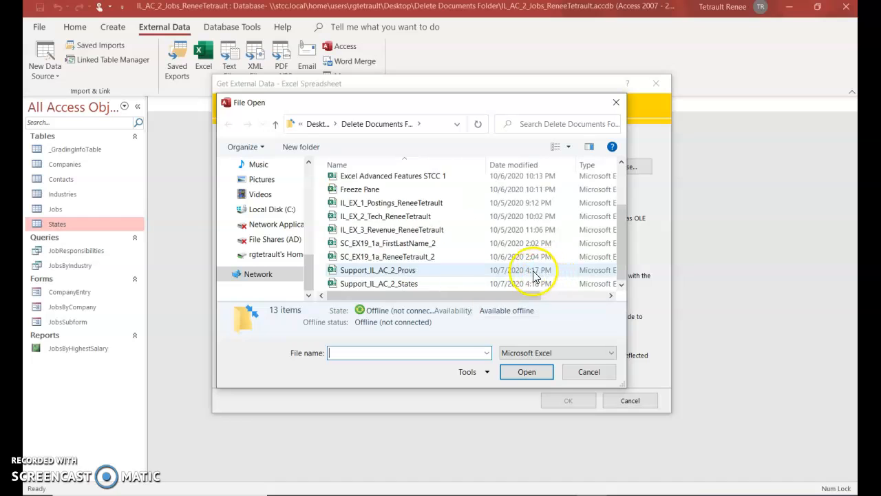
left_click(405, 273)
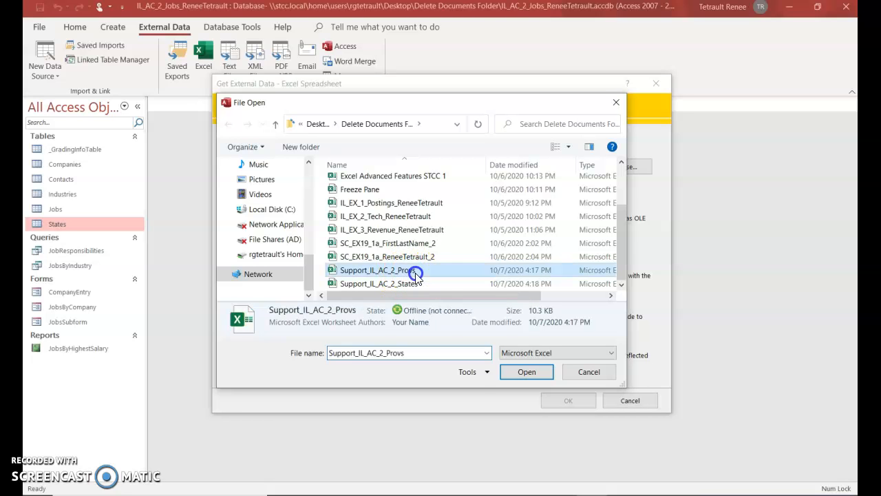
left_click(505, 379)
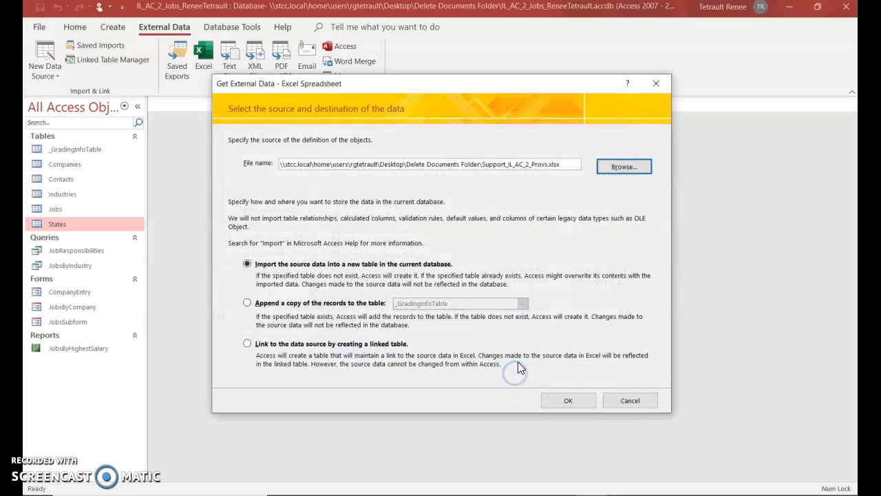
Set the import to append a copy of the records to the States table and continue to the import wizard
left_click(247, 303)
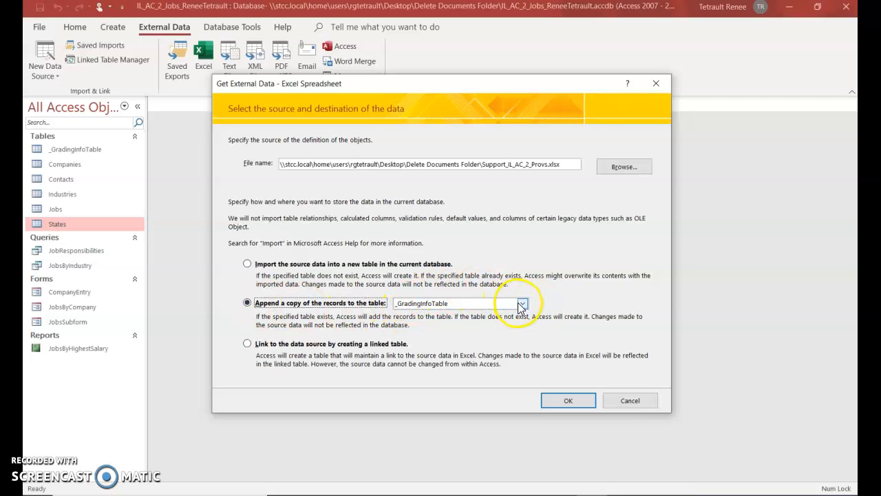
left_click(522, 304)
left_click(444, 325)
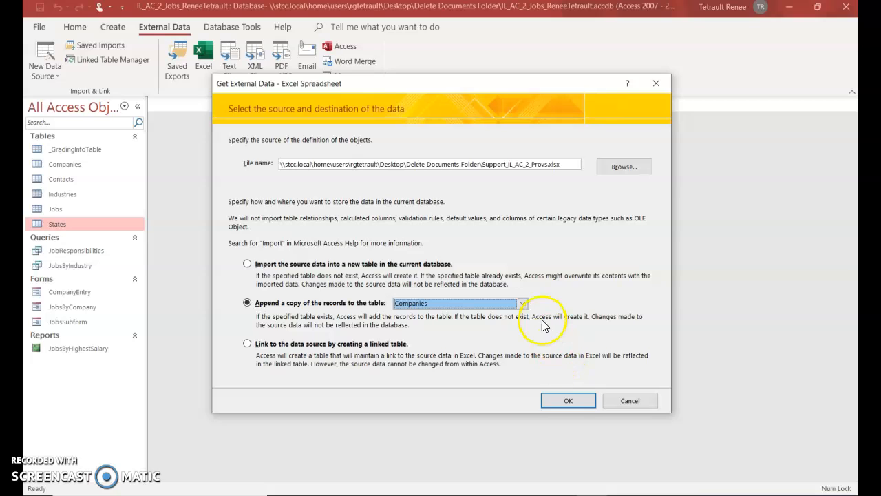
left_click(522, 303)
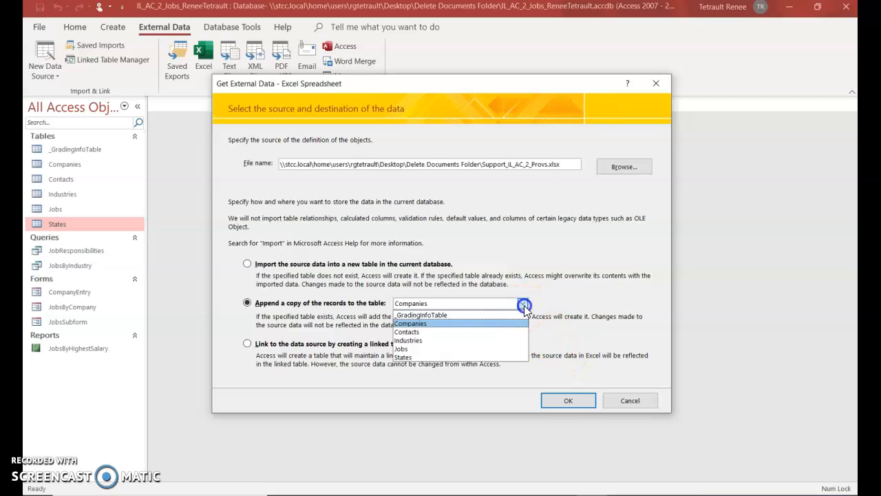
left_click(421, 357)
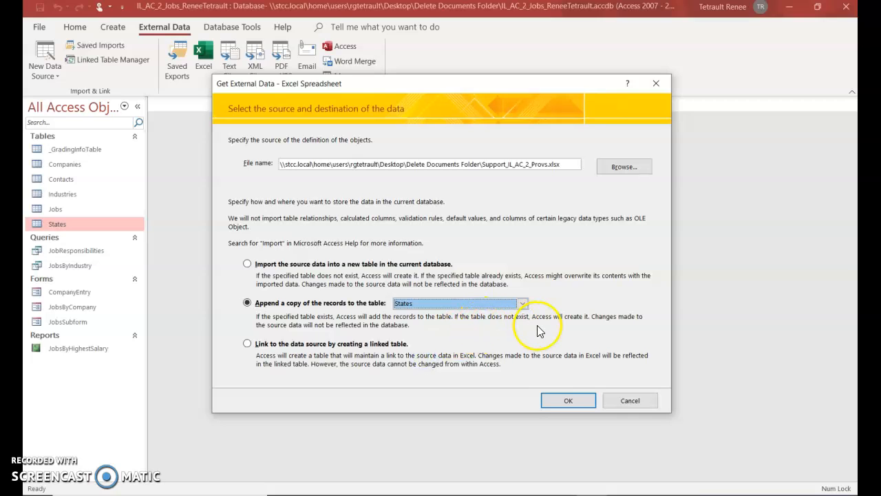
left_click(560, 404)
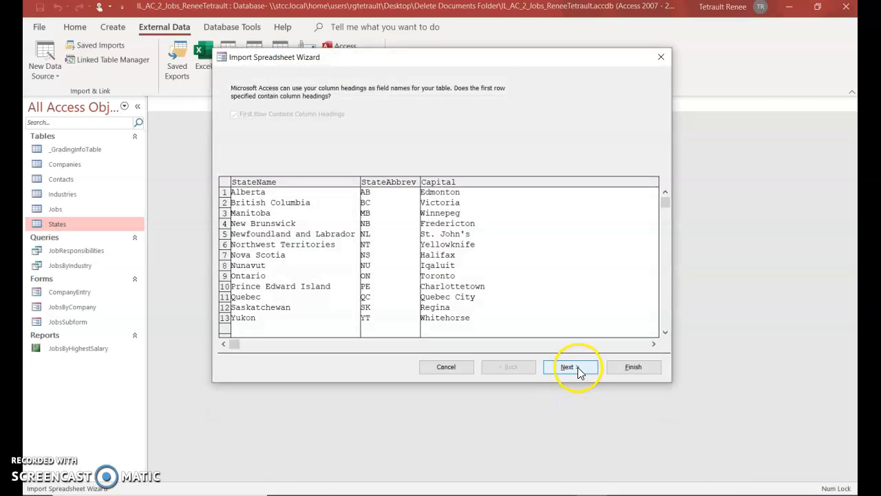
Accept the first-row headings and States as the destination table, and finish the import without saving the import steps
left_click(577, 367)
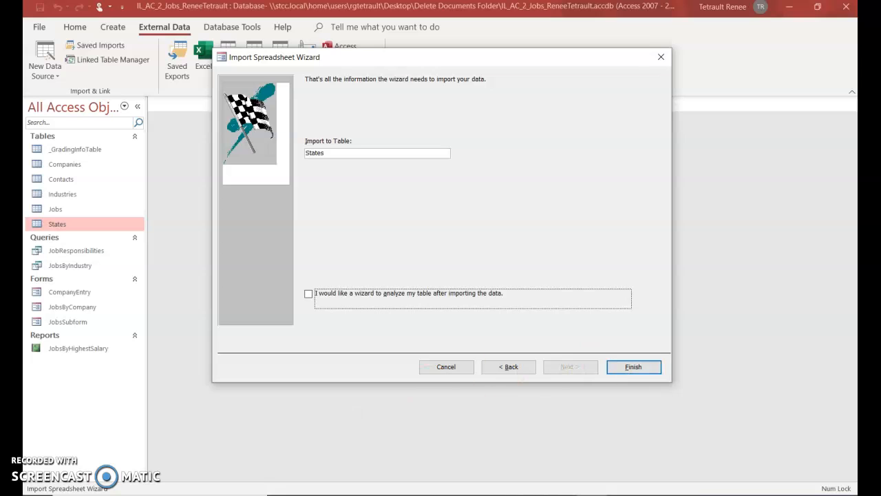
left_click(626, 367)
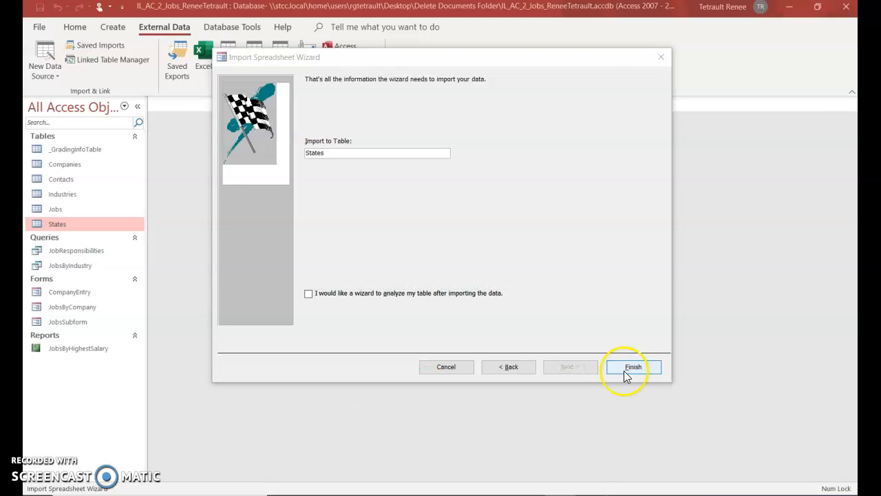
left_click(628, 412)
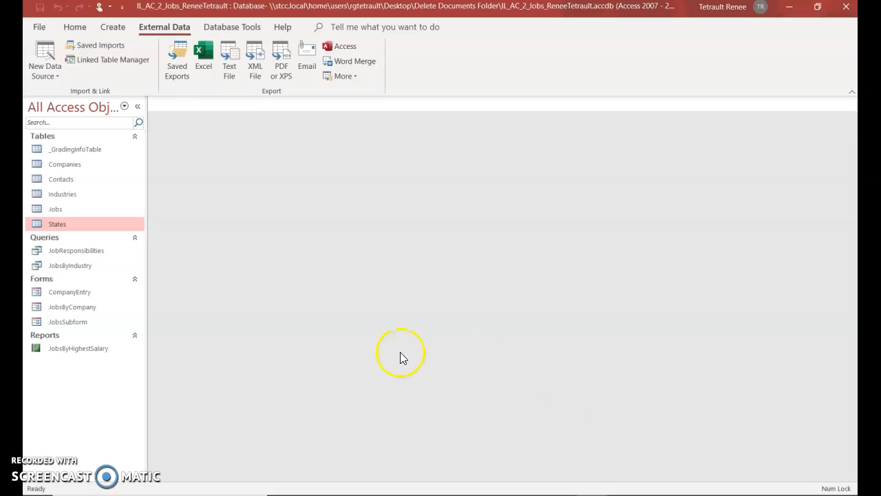
Check the appended province records in the States table and close the table
double_click(69, 222)
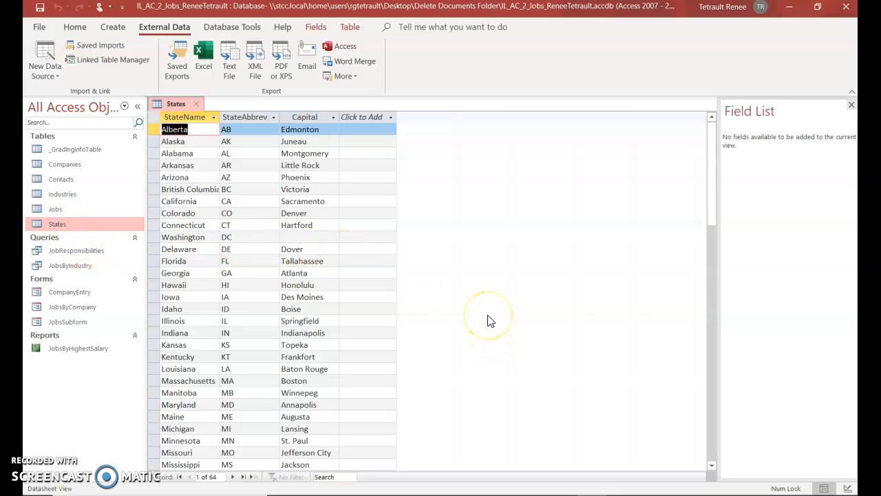
right_click(180, 110)
left_click(205, 133)
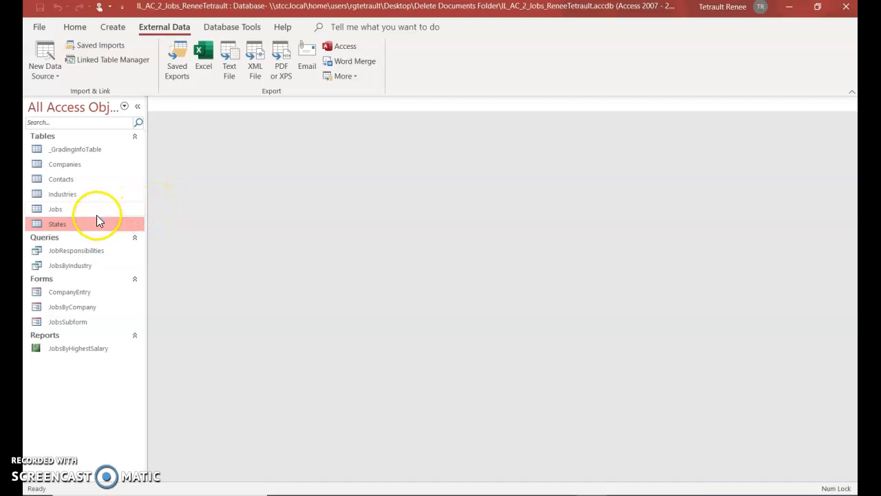
Rename the States table as StatesandProvinces
right_click(60, 230)
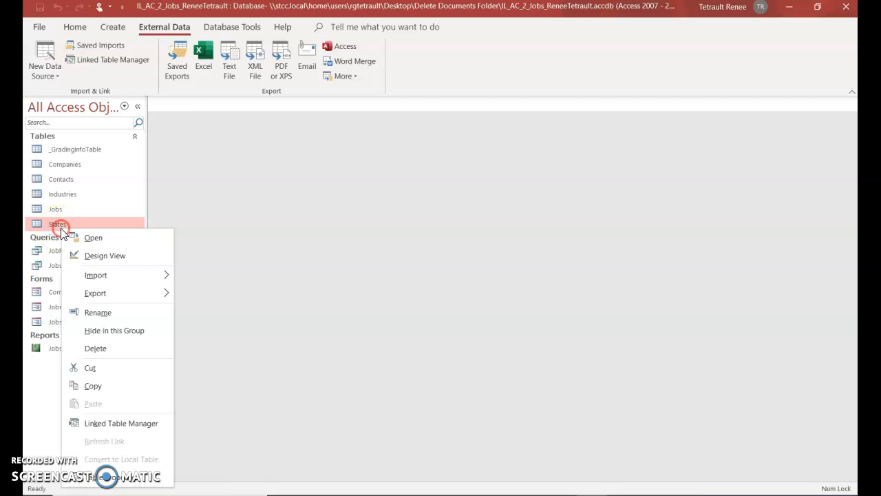
left_click(118, 312)
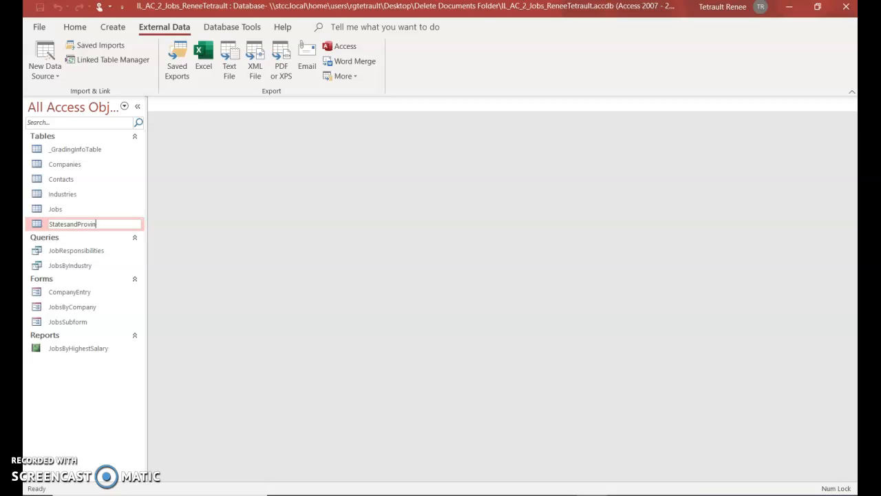
key("Return")
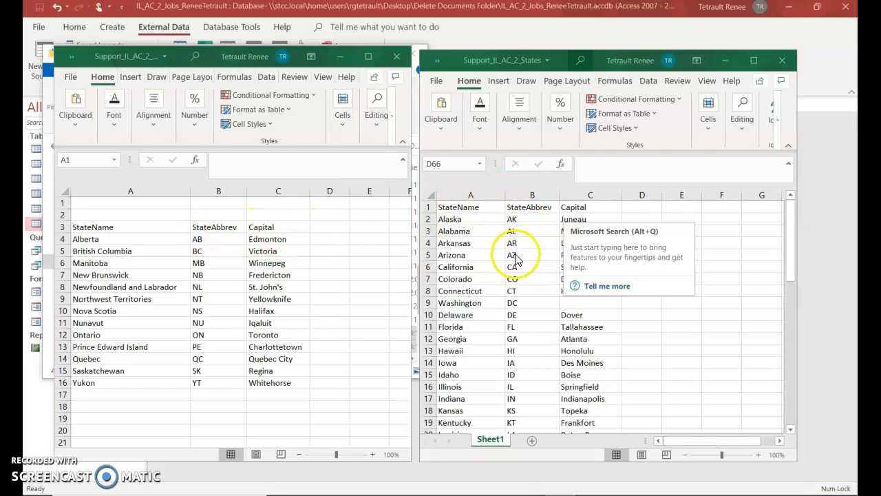
Look through the state records in the Support_IL_AC_2_States Excel workbook down to the last row and return to the beginning
scroll(517, 260, "down", 8)
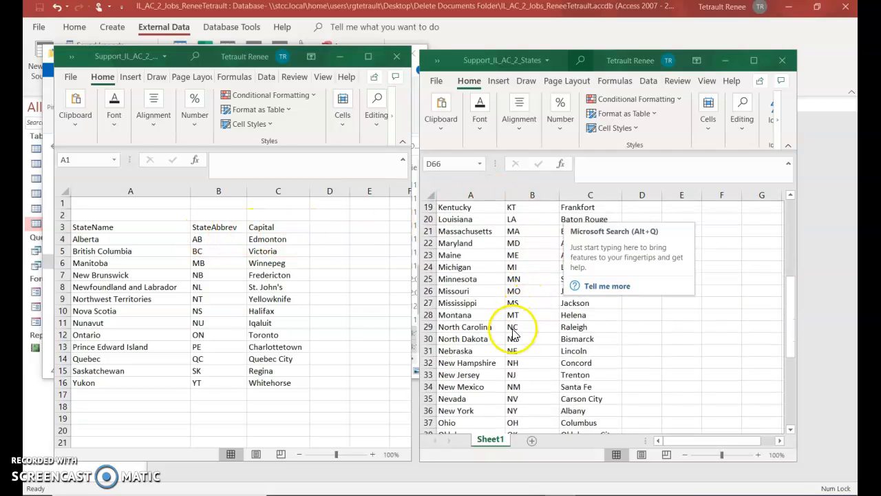
scroll(491, 384, "down", 5)
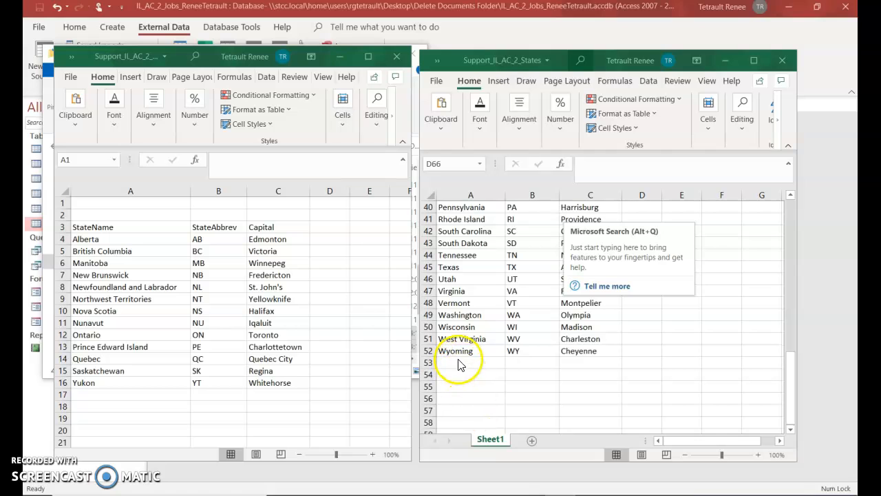
scroll(460, 363, "up", 10)
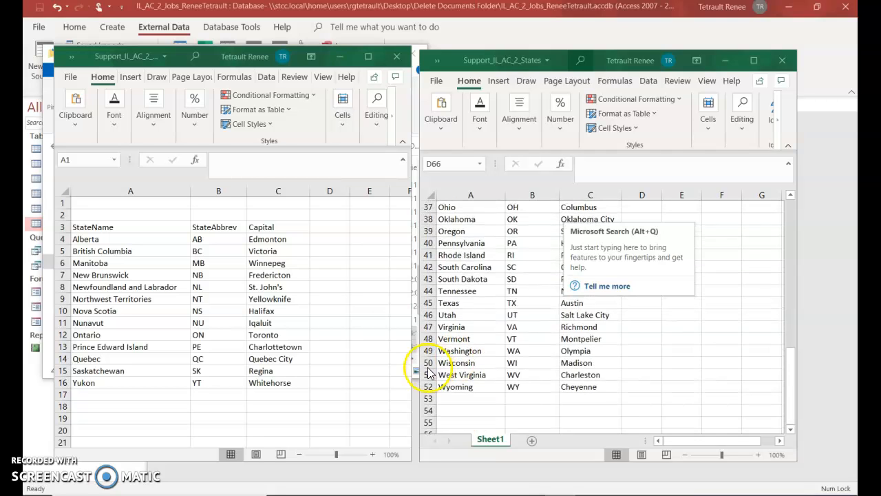
scroll(499, 234, "up", 3)
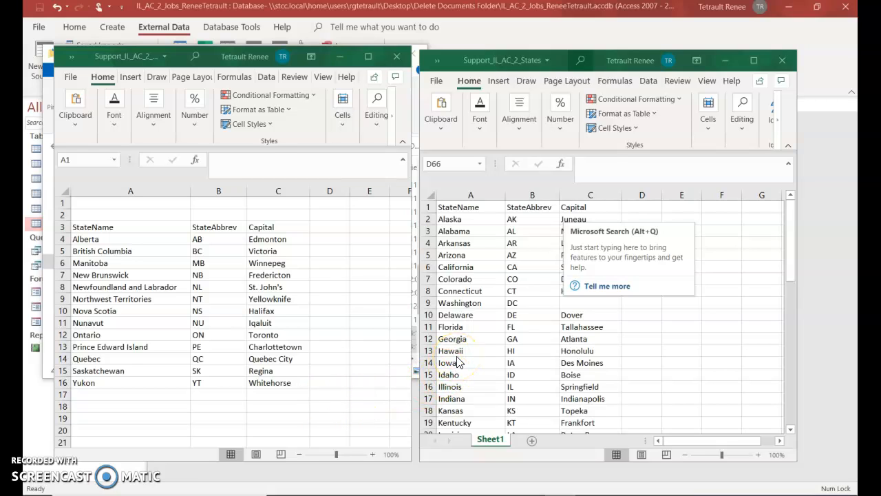
Minimize both Excel source workbooks and close the Delete Documents Folder window to return to the database
left_click(729, 60)
left_click(339, 56)
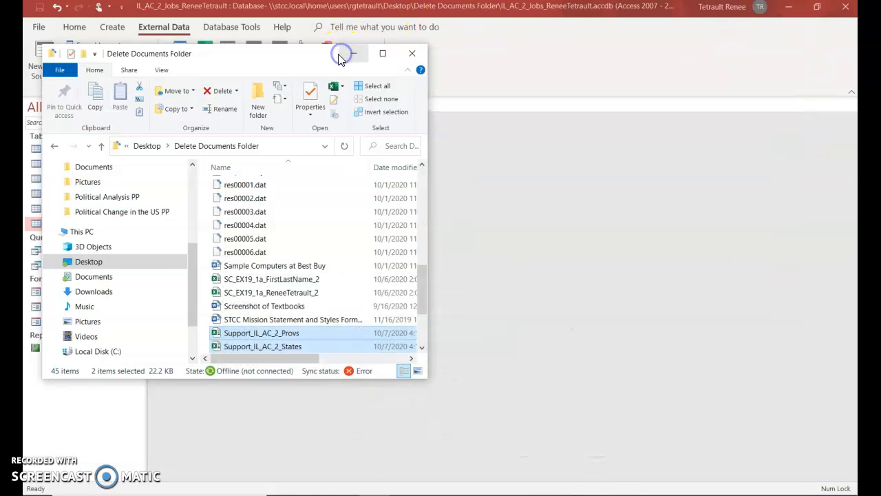
left_click(412, 54)
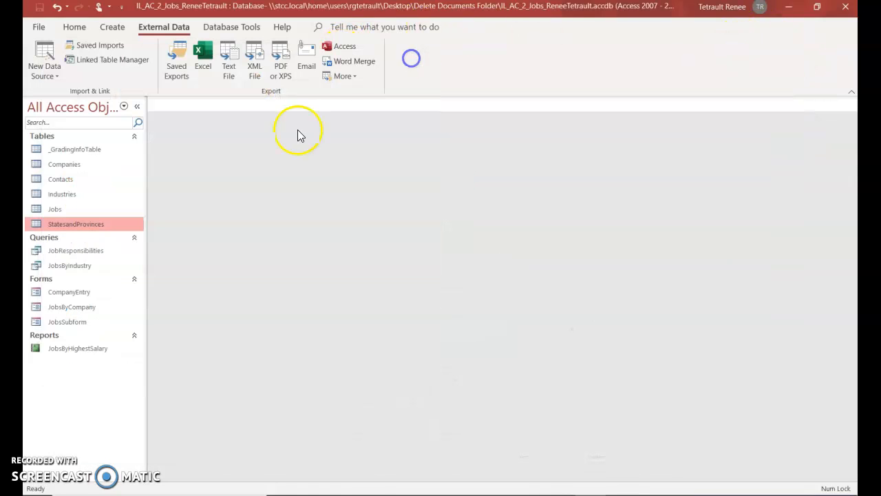
Open the StatesandProvinces table to view its combined records, and close it again
double_click(71, 225)
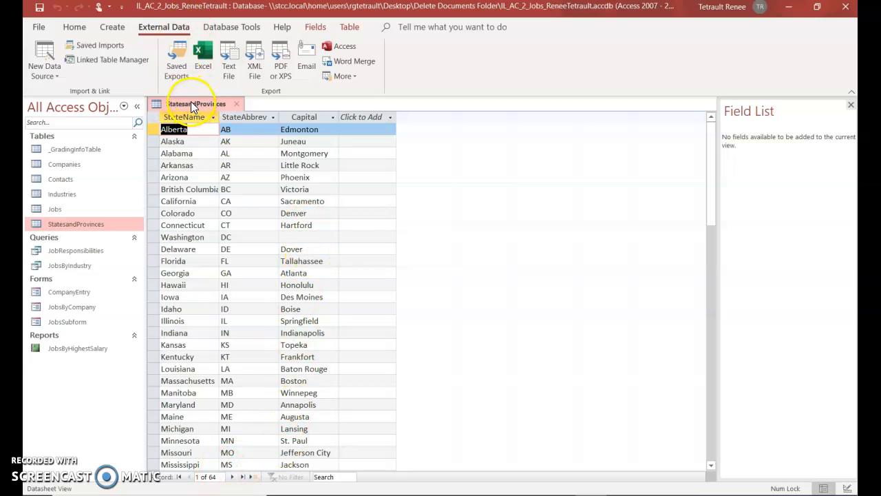
right_click(197, 104)
left_click(223, 131)
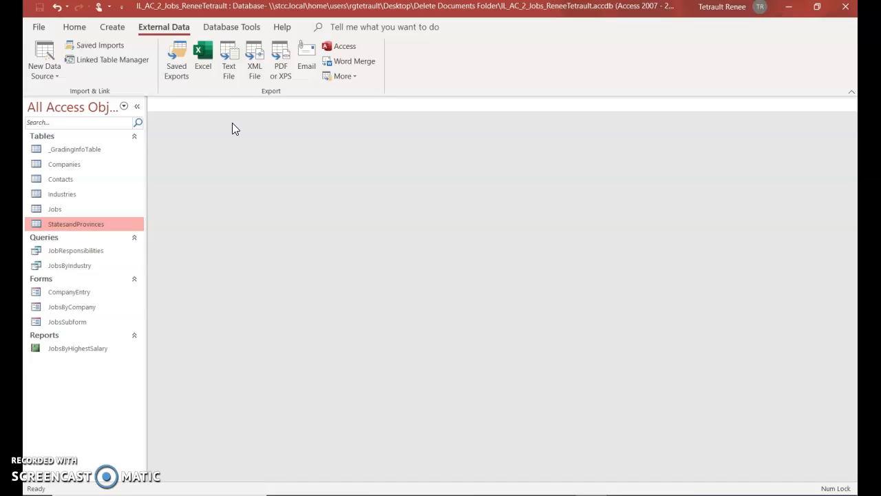
Open the Jobs table and switch it to Design View
double_click(61, 210)
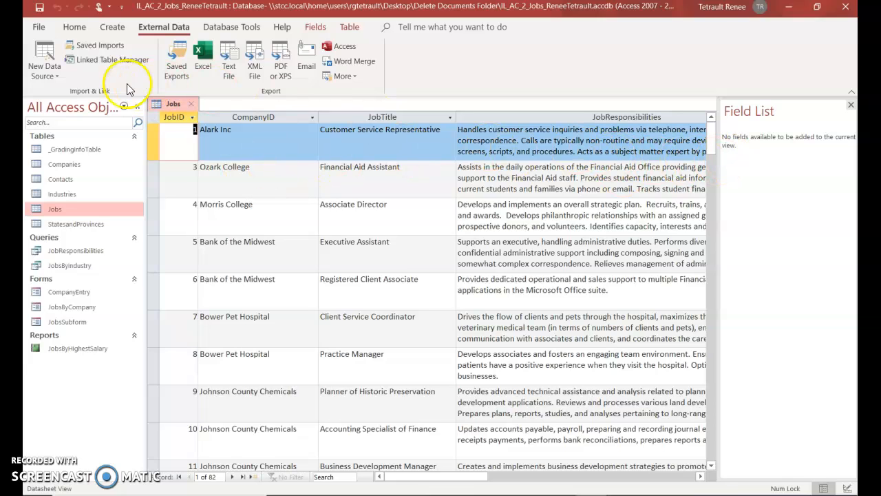
left_click(40, 74)
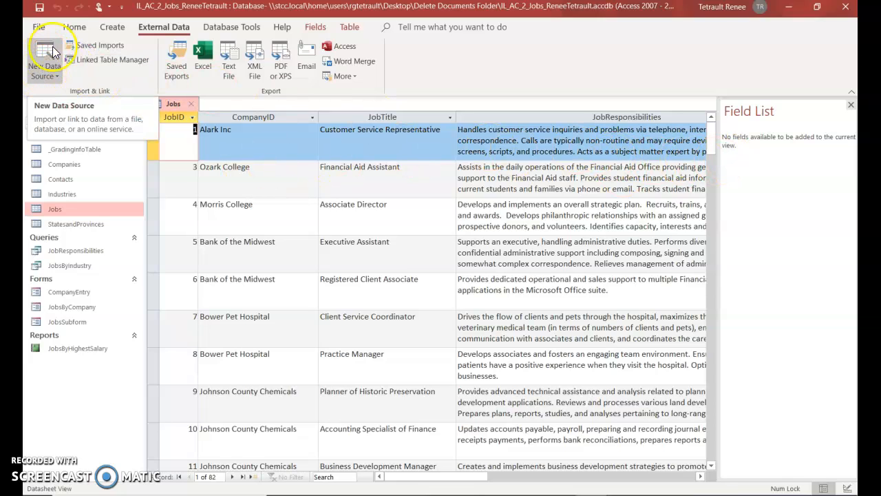
left_click(73, 27)
left_click(74, 26)
left_click(40, 73)
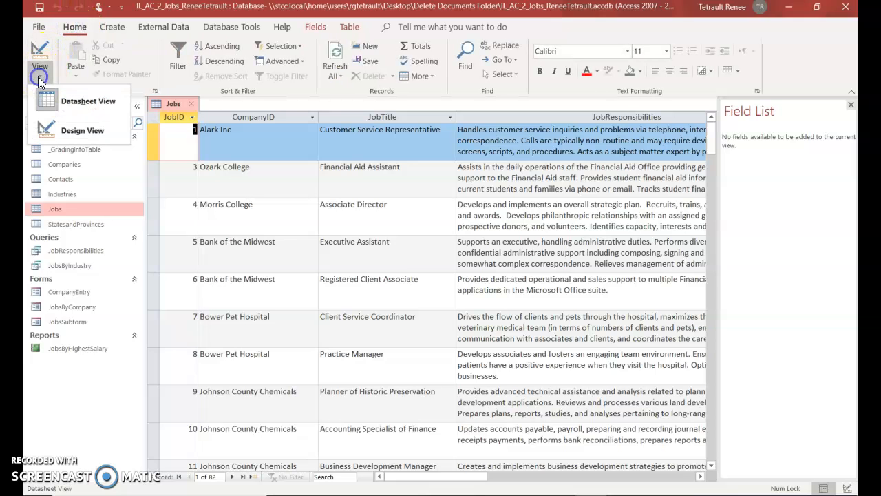
left_click(55, 129)
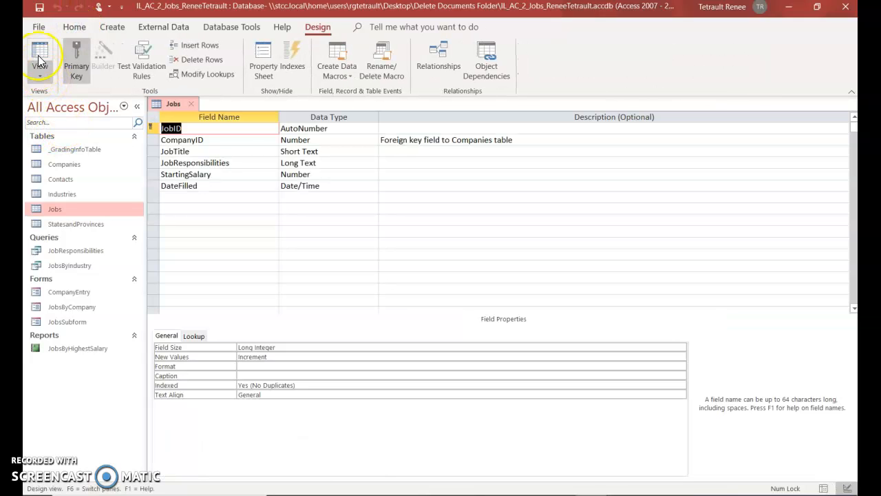
Return the Jobs table to Datasheet View and close the Field List pane
left_click(38, 59)
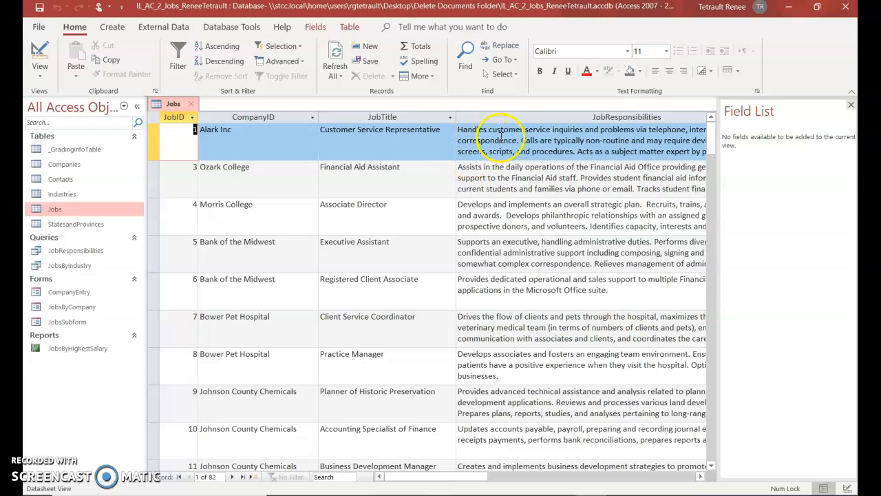
left_click(700, 478)
left_click(700, 478)
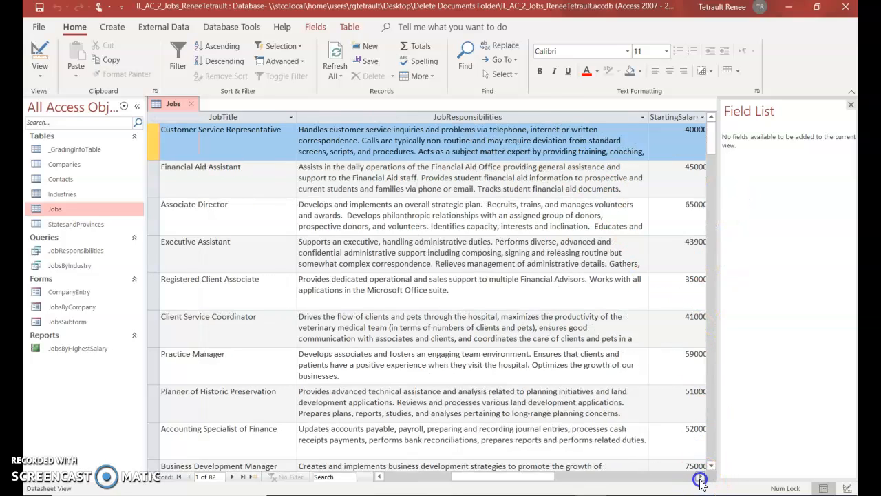
left_click(700, 478)
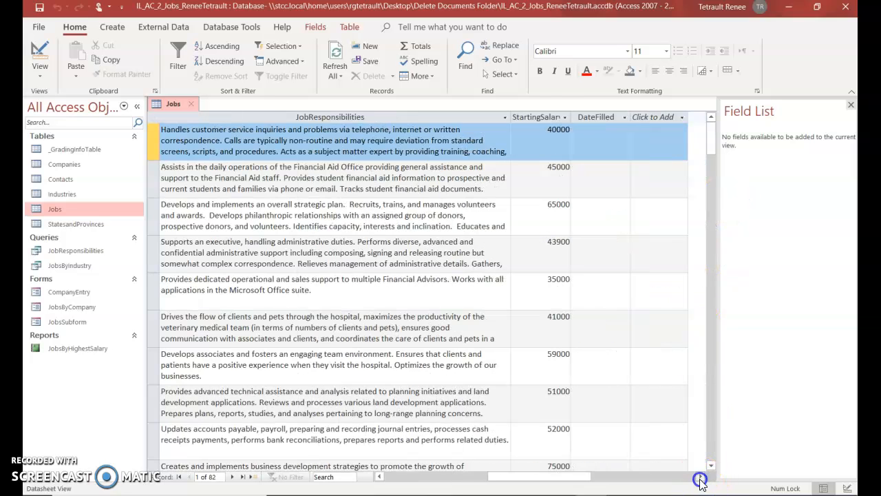
left_click(851, 105)
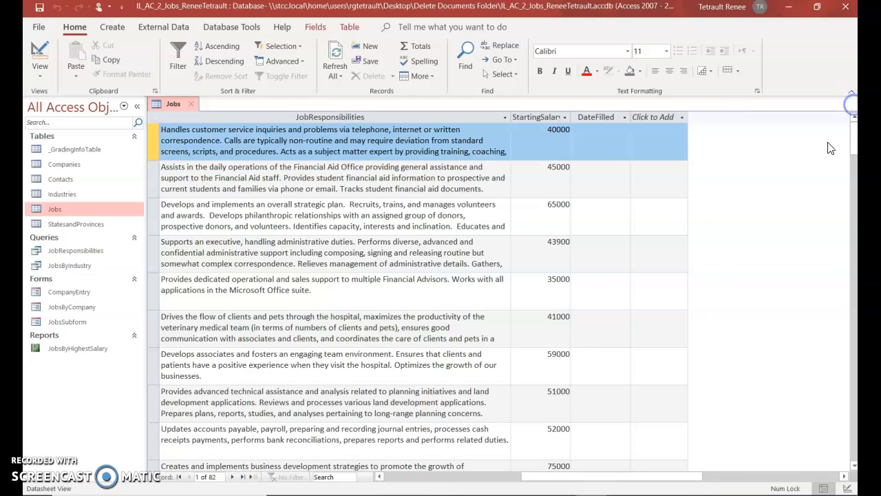
Move the StartingSalary column between JobTitle and JobResponsibilities in the Jobs datasheet
left_click(538, 117)
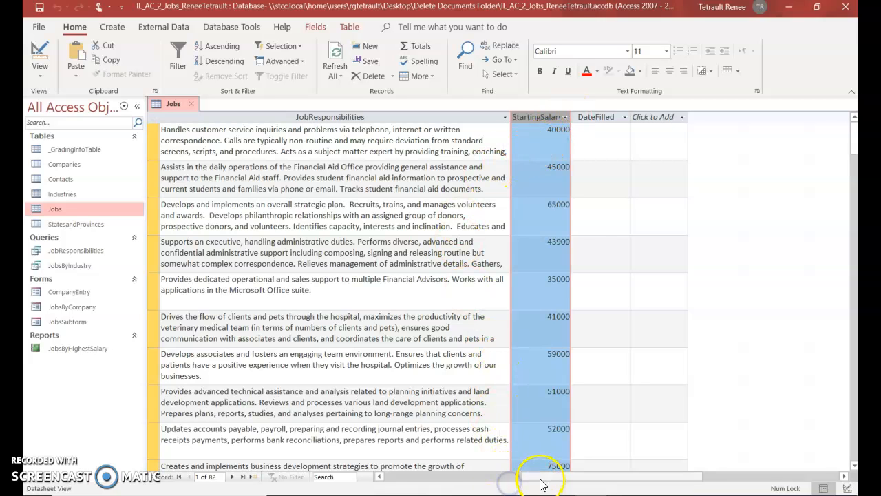
left_click(502, 476)
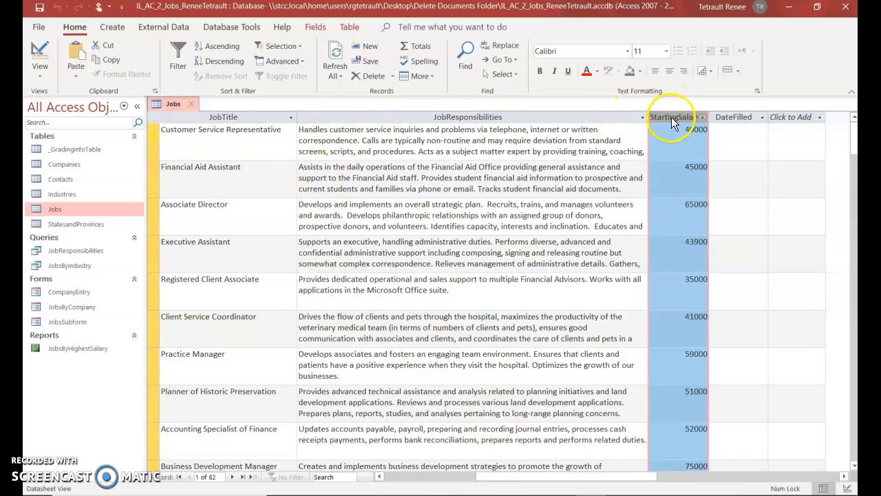
left_click_drag(674, 117, 318, 115)
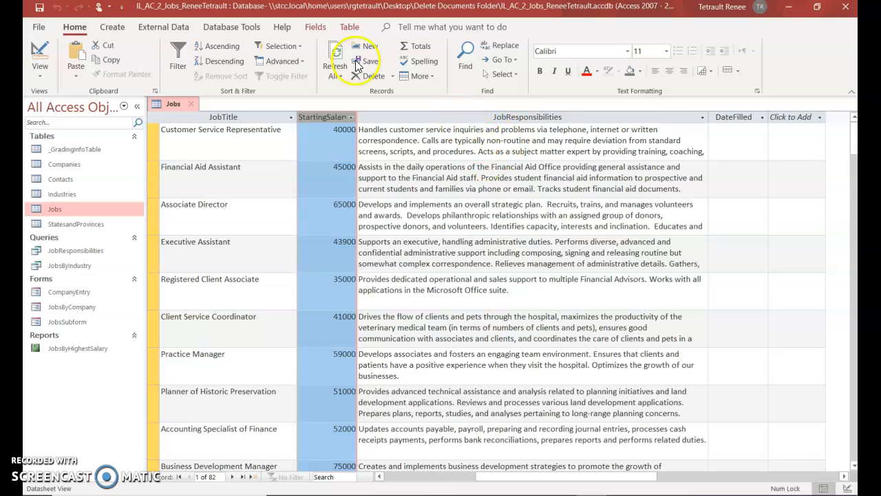
Format the StartingSalary field as Currency with no decimal places
left_click(316, 28)
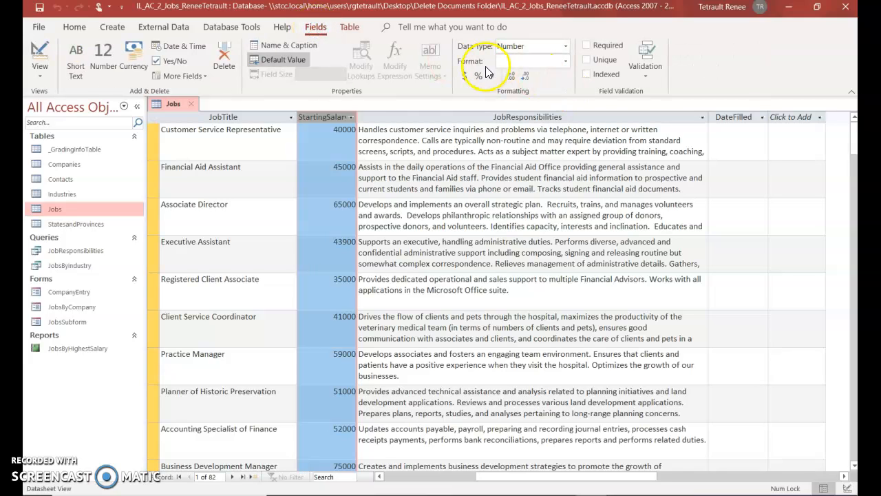
left_click(567, 62)
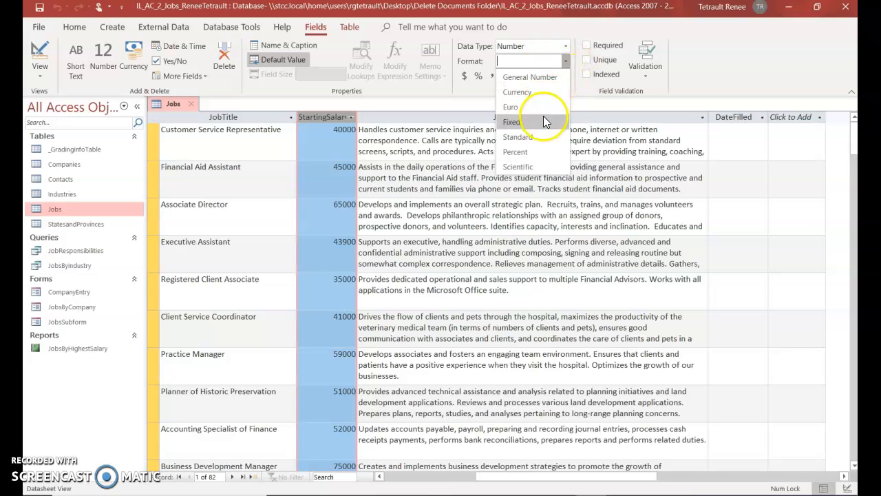
left_click(535, 92)
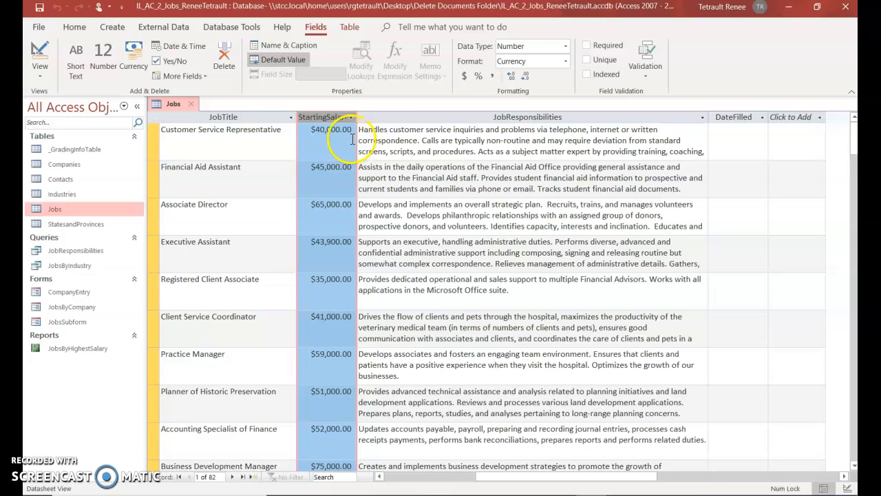
left_click(528, 77)
left_click(528, 76)
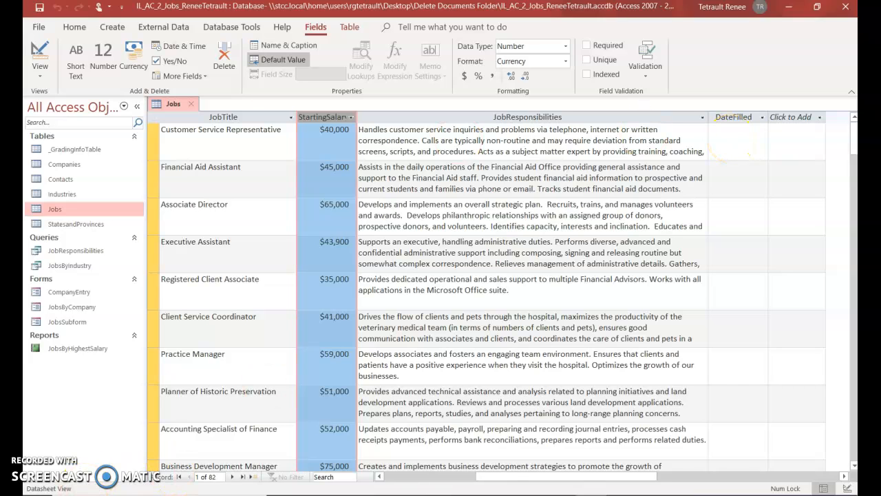
Delete the DateFilled field from the Jobs table and confirm its permanent removal
left_click_drag(607, 479, 634, 481)
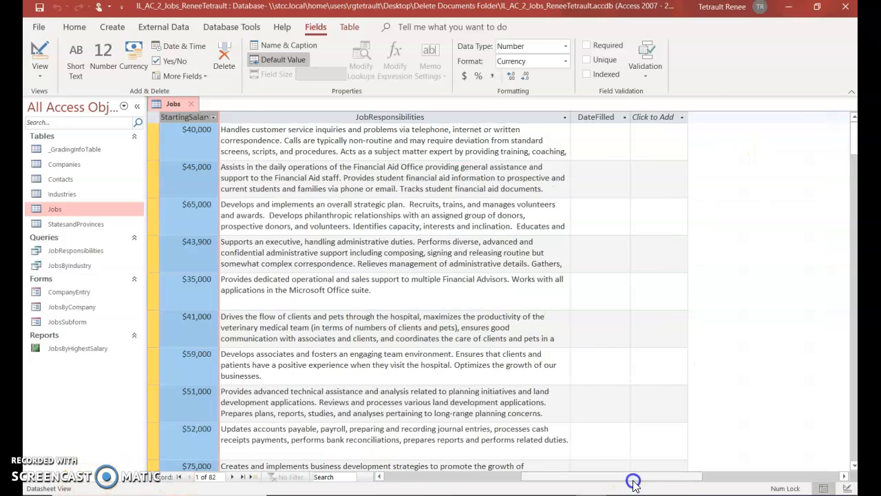
left_click(607, 121)
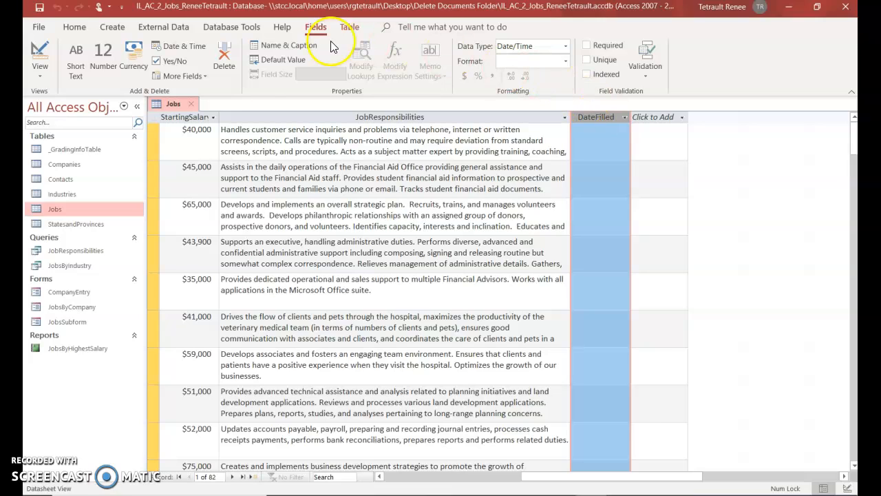
left_click(232, 68)
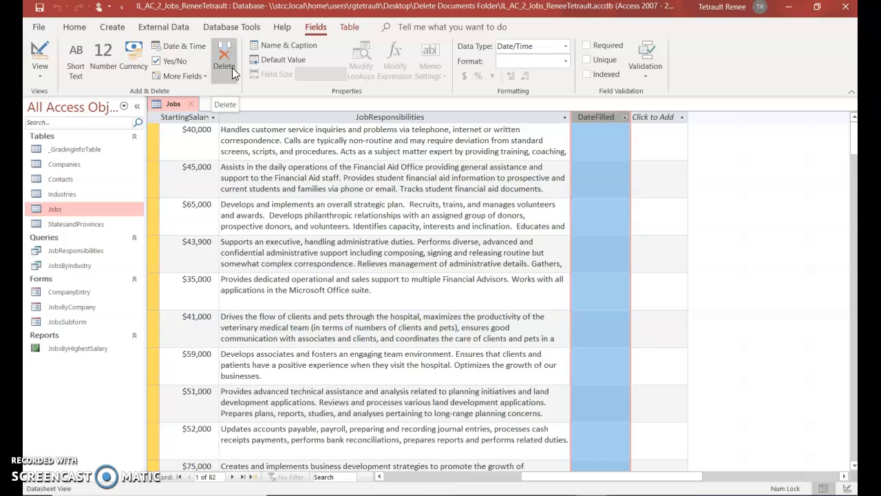
left_click(232, 67)
left_click(422, 291)
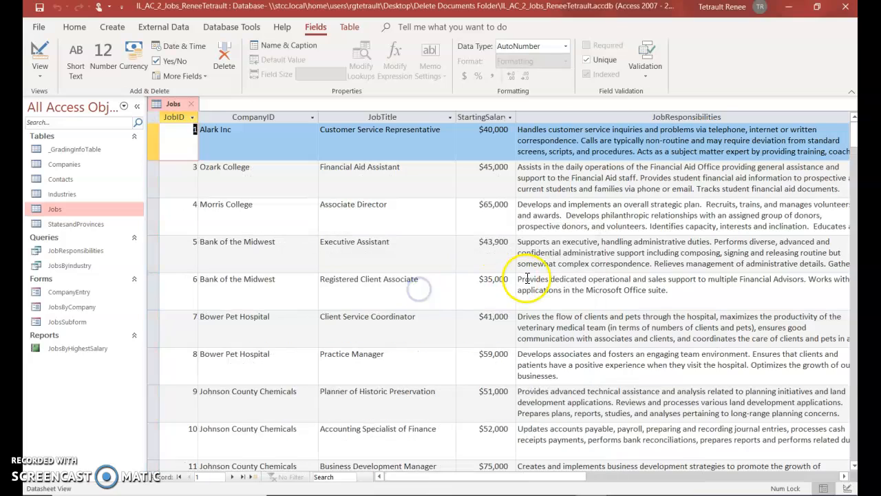
left_click(475, 249)
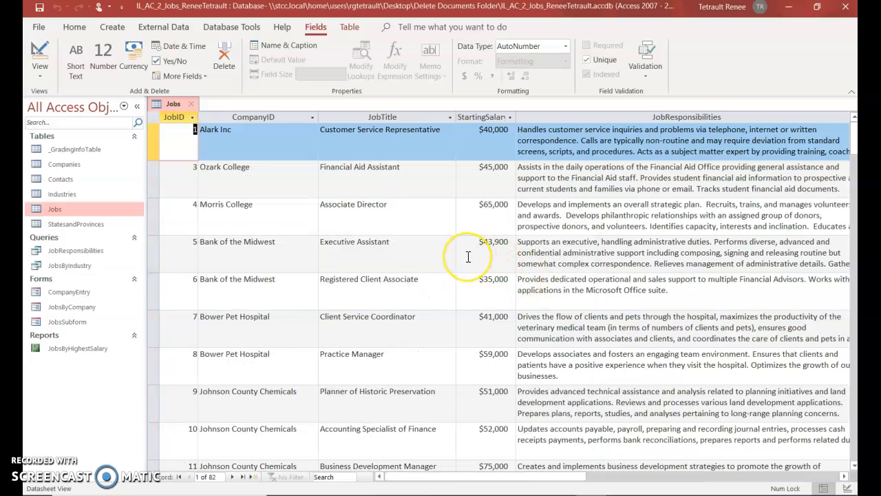
left_click(467, 254)
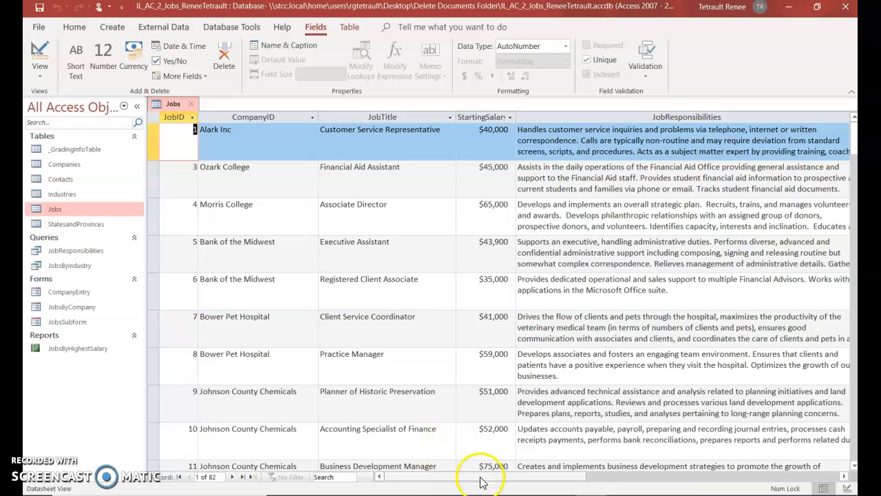
Add a Currency field named Fee after the JobResponsibilities field
left_click_drag(481, 479, 599, 478)
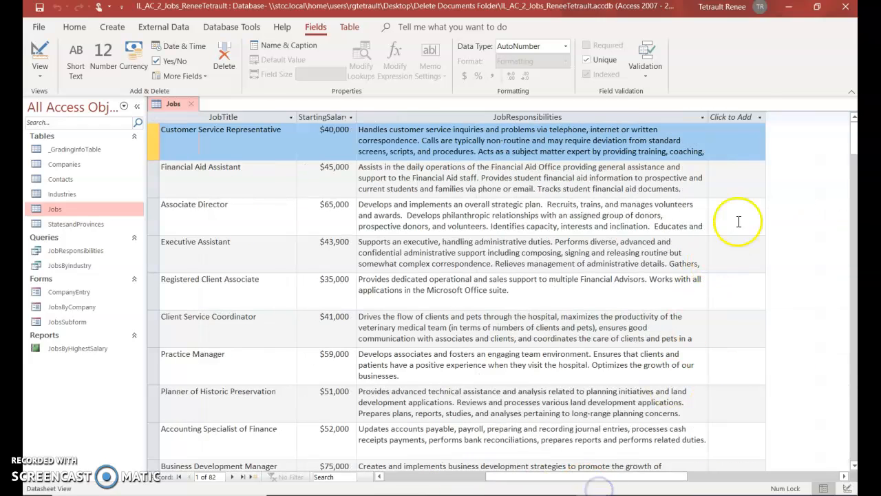
left_click(744, 116)
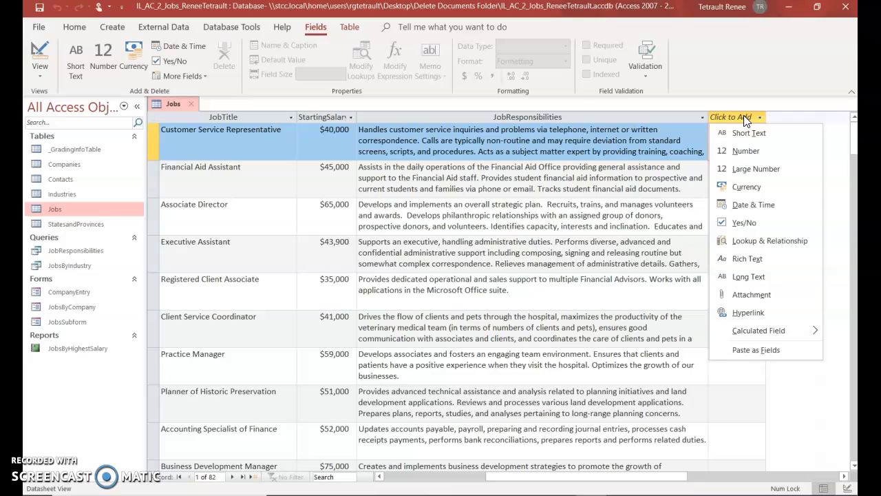
left_click(776, 186)
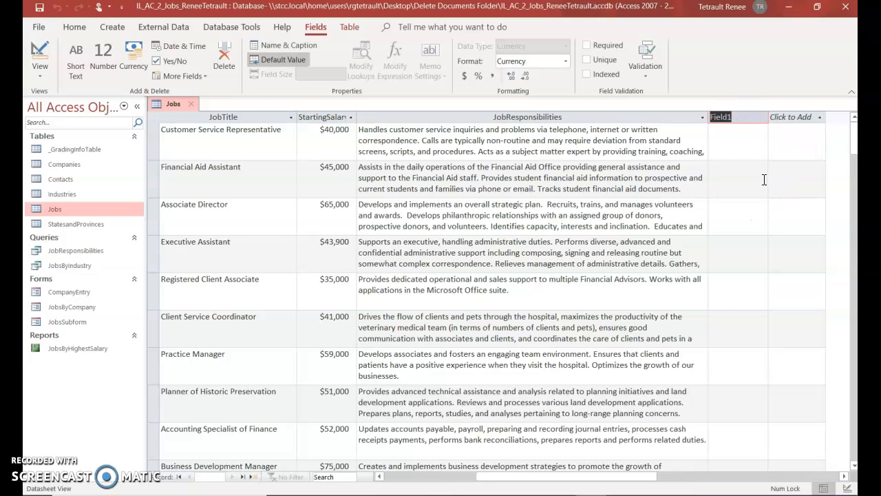
type("Fee")
key("Return")
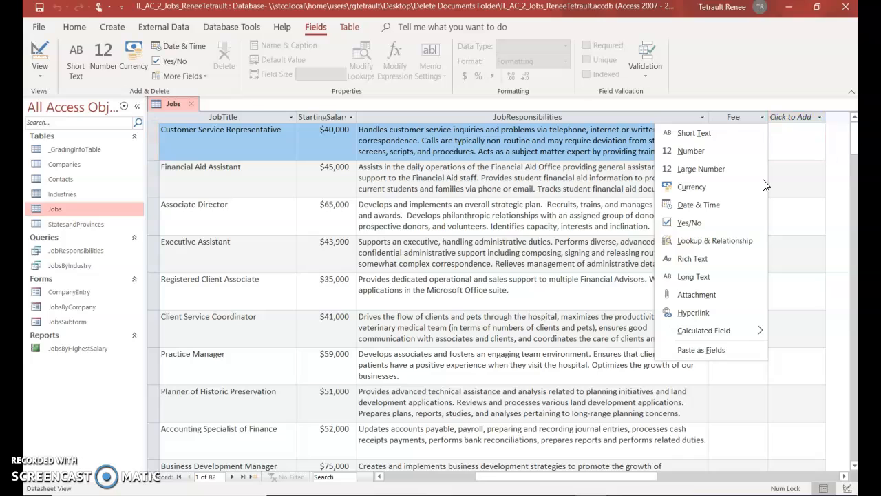
Add a Number field named Applicants after the Fee field and dismiss the data type list for a further field
left_click(790, 121)
left_click(789, 122)
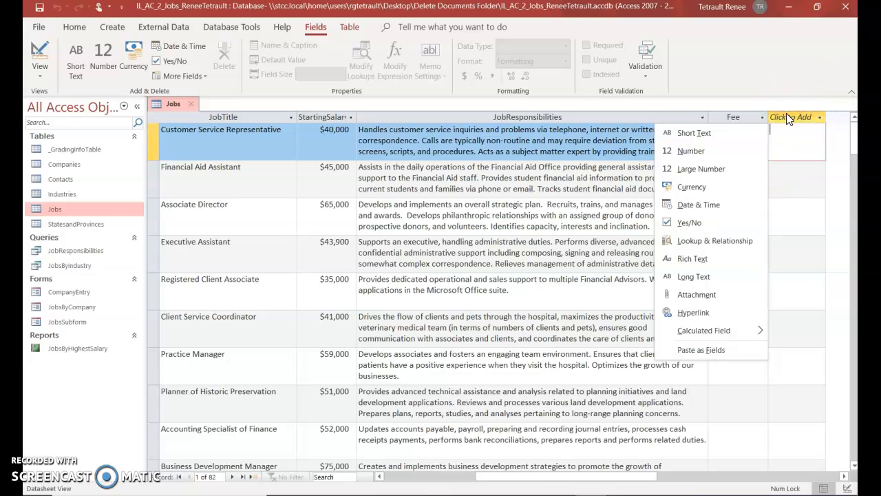
left_click(728, 152)
type("Applicants")
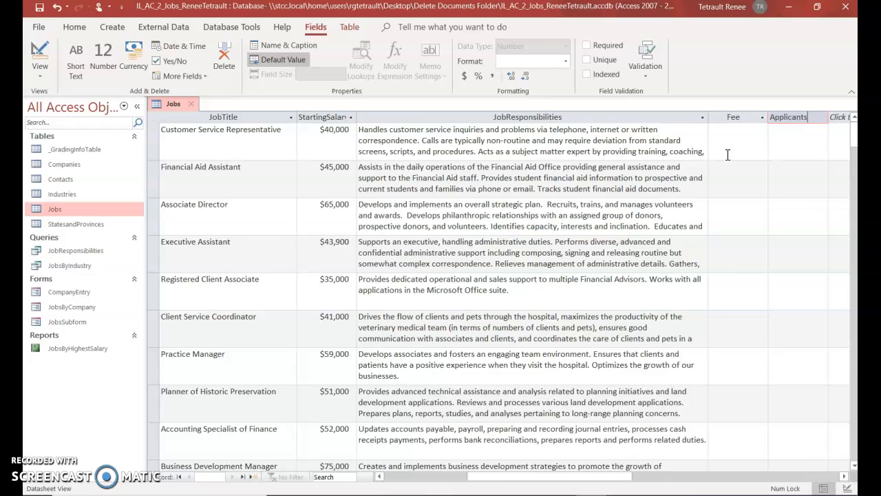
key("Tab")
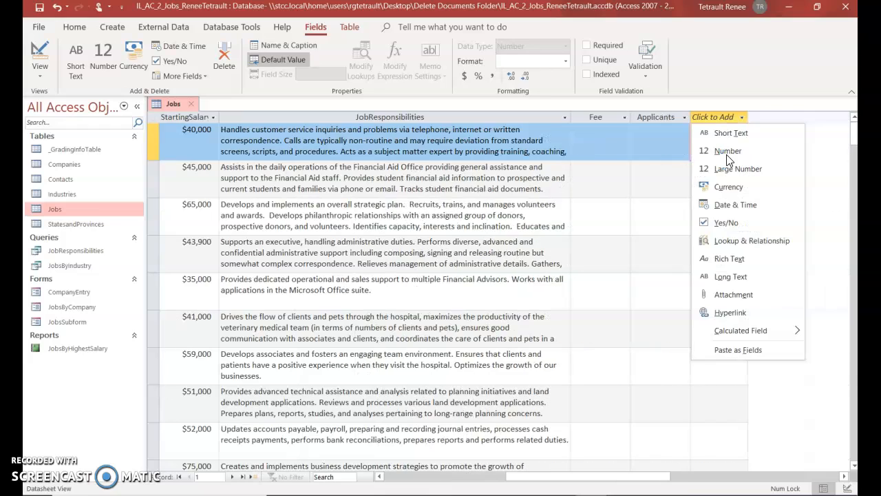
left_click(649, 148)
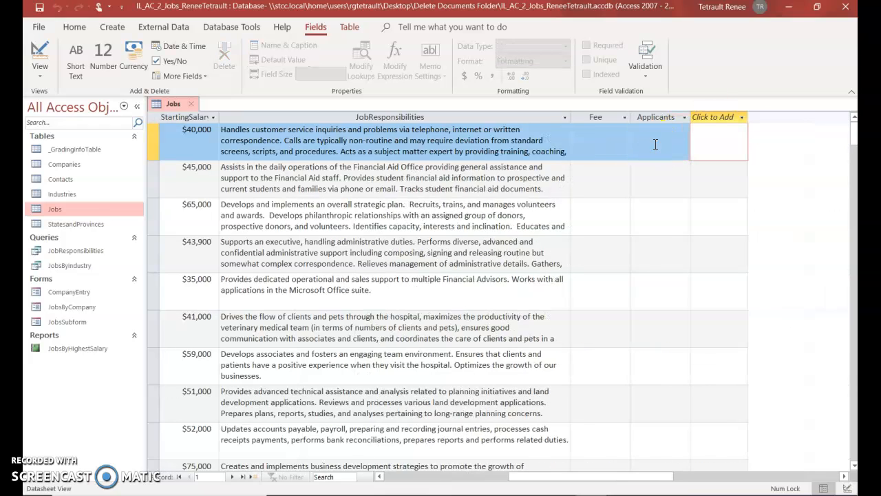
Enter a Fee of 25.25 and 50 Applicants in the first Jobs record
left_click(590, 134)
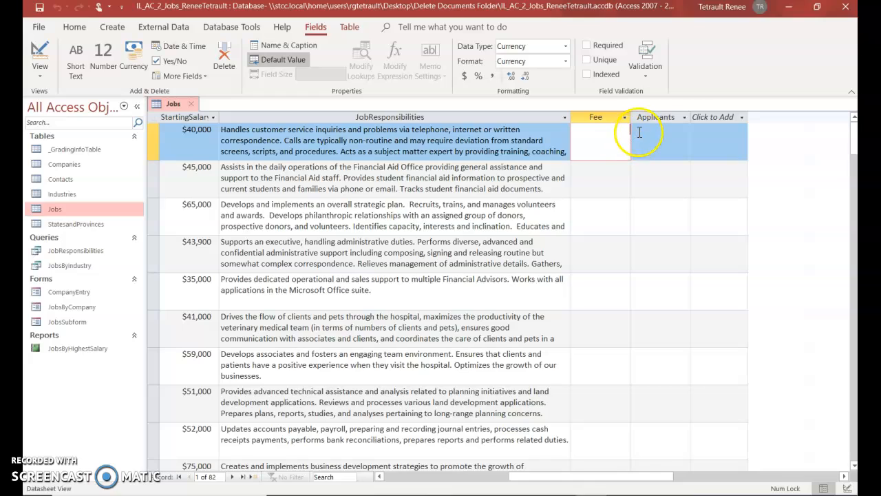
left_click(611, 141)
type("25.25")
key("Tab")
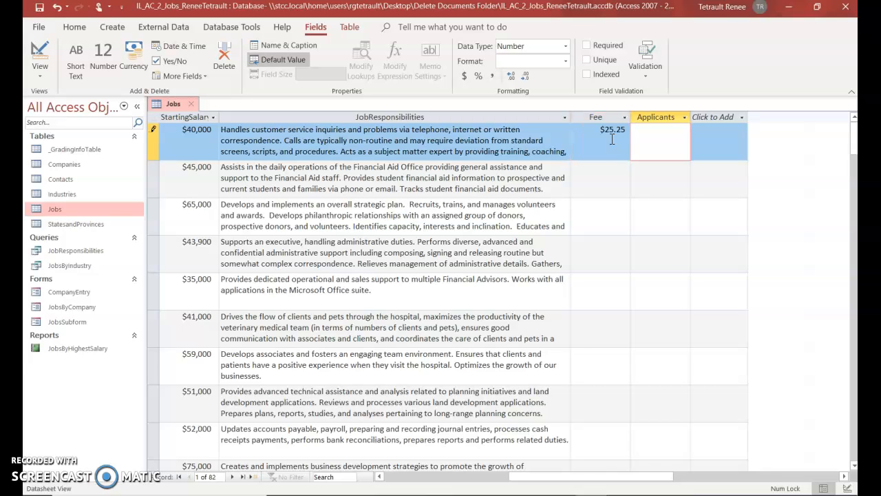
type("50")
Set the Fee field's default value to 50.25
left_click(596, 118)
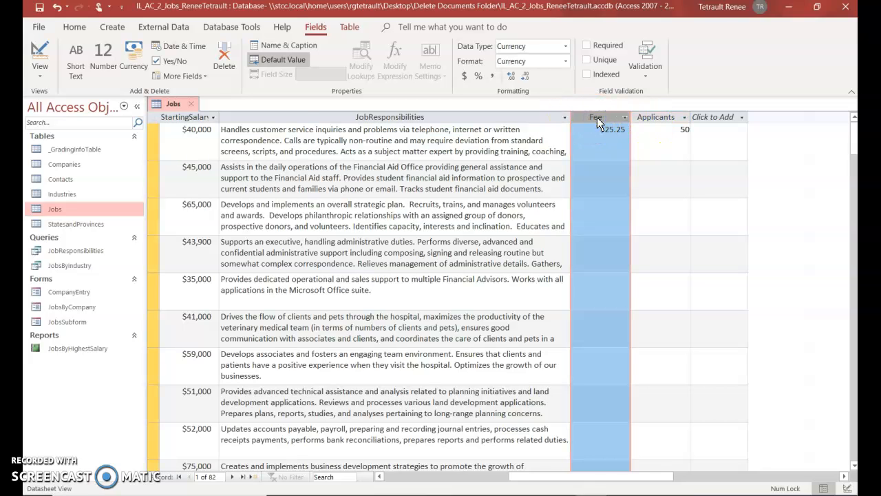
left_click(317, 31)
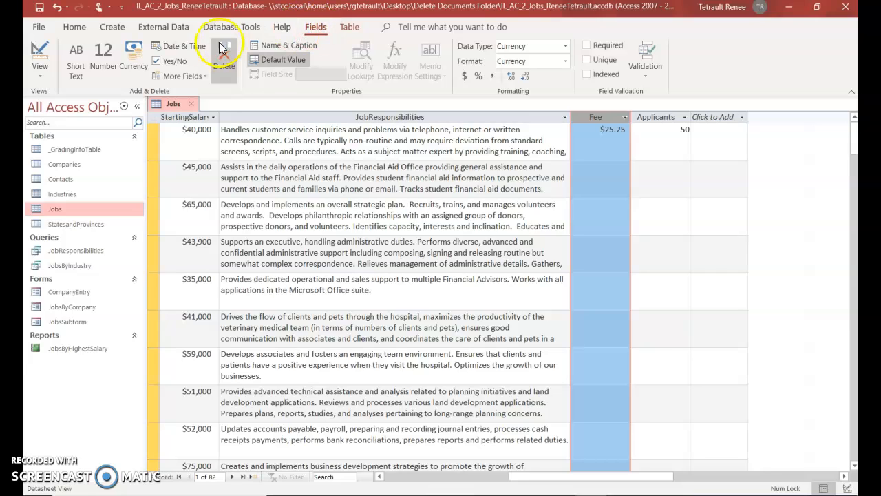
left_click(276, 60)
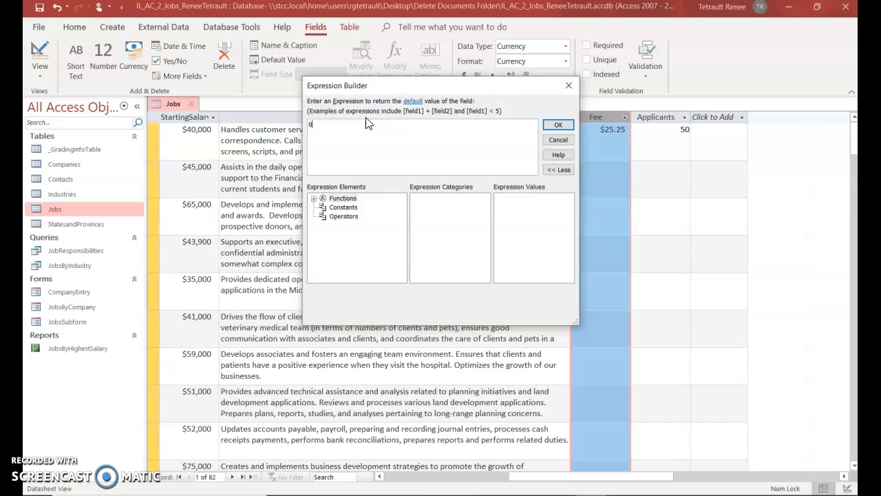
type("50.25")
left_click(555, 124)
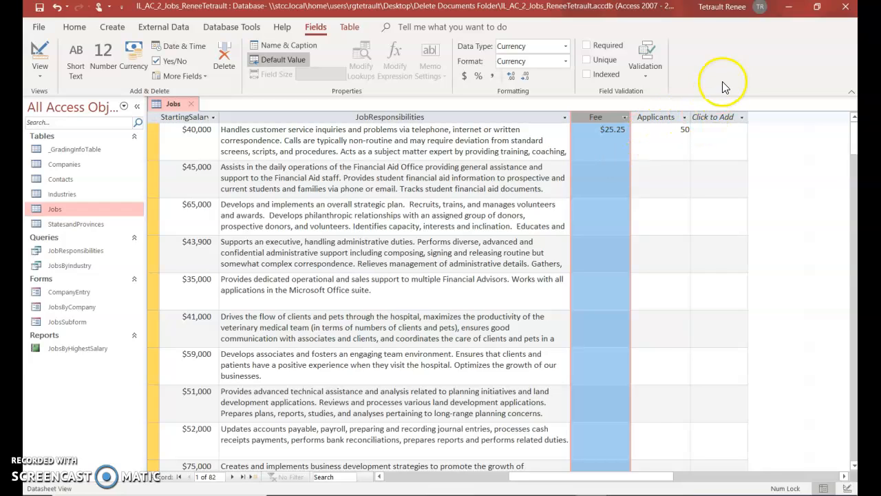
Format the Applicants field as Standard with three decimal places and switch the Jobs table to Design View
left_click(670, 118)
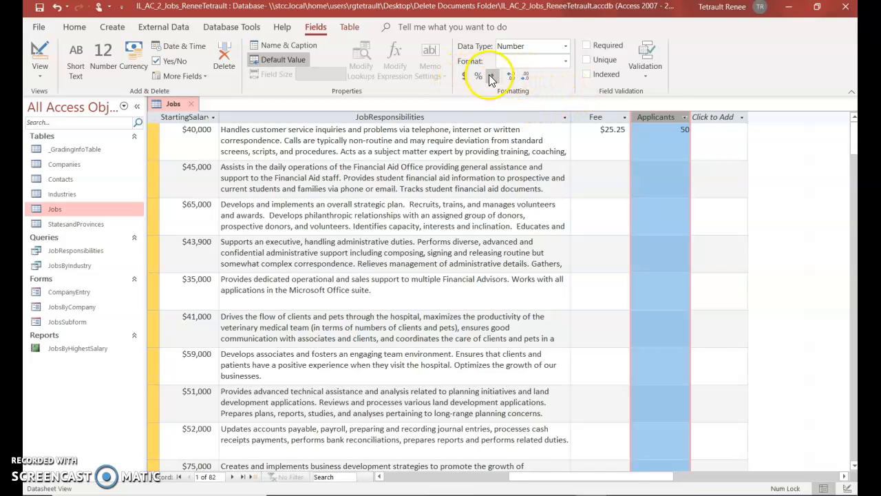
left_click(511, 74)
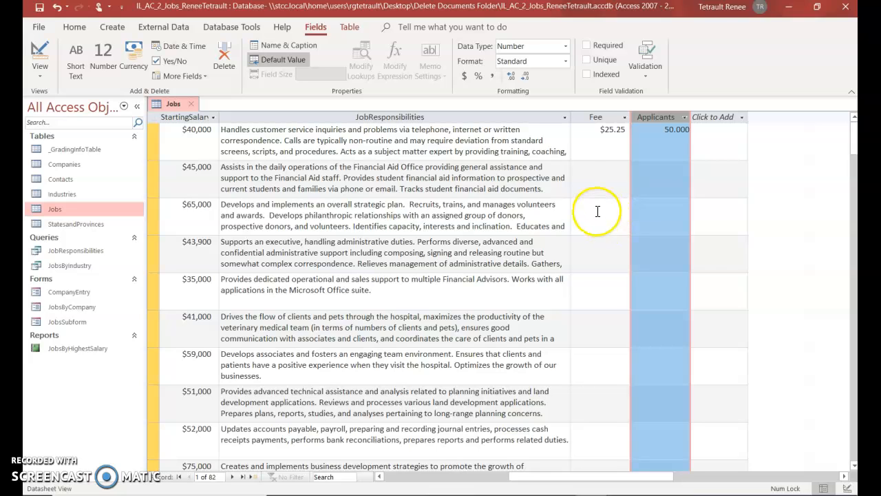
right_click(173, 105)
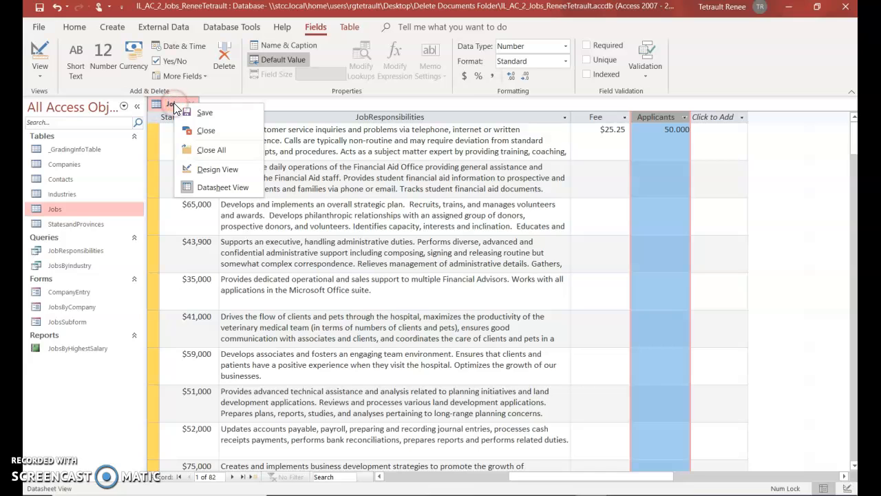
left_click(208, 172)
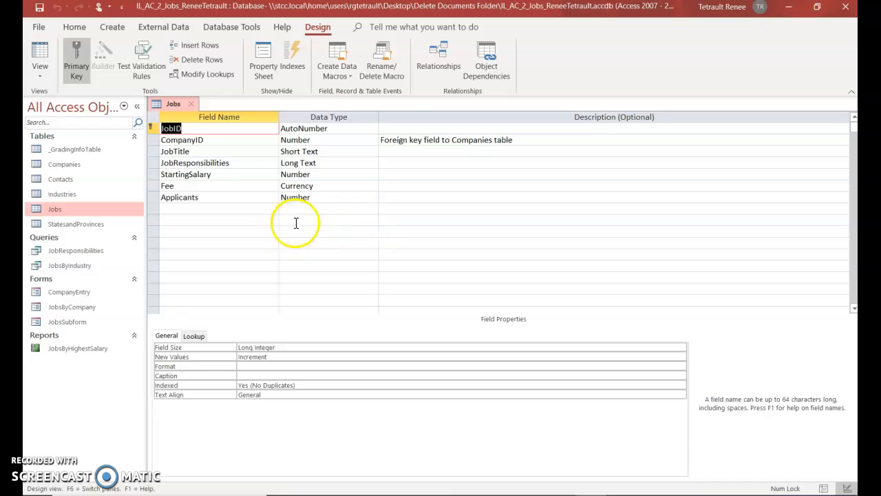
Set the Applicants field's decimal places to 0
left_click(179, 198)
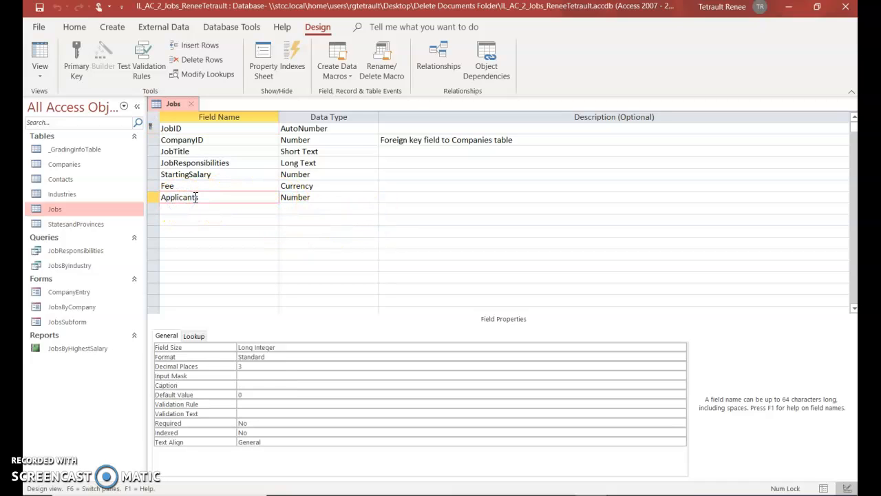
left_click(246, 366)
type("3")
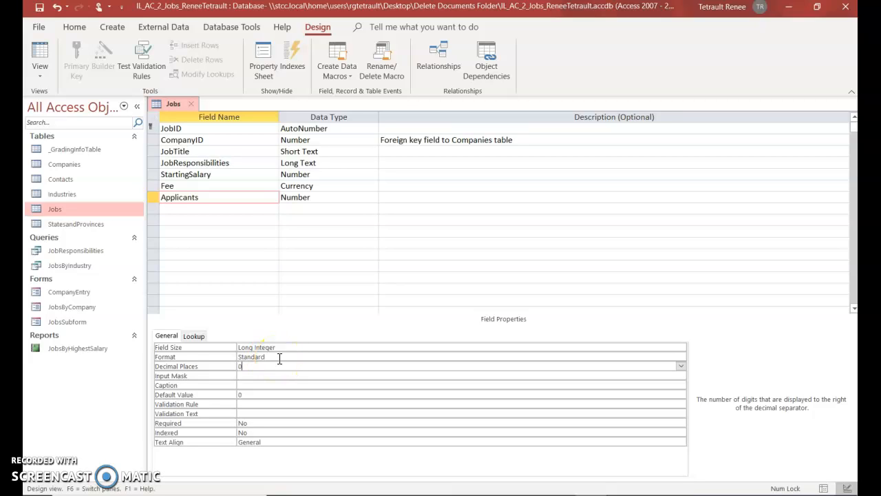
key("Tab")
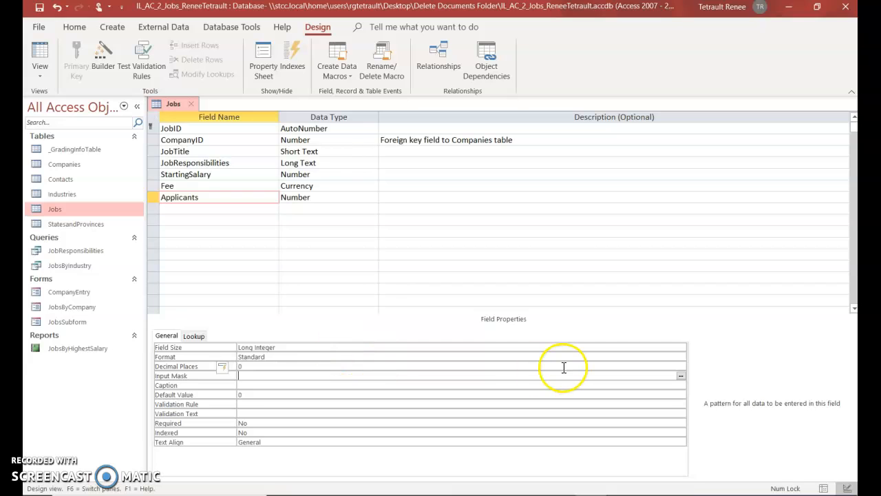
Change the Applicants field size to Integer and close the Jobs table, saving its design changes
left_click(252, 347)
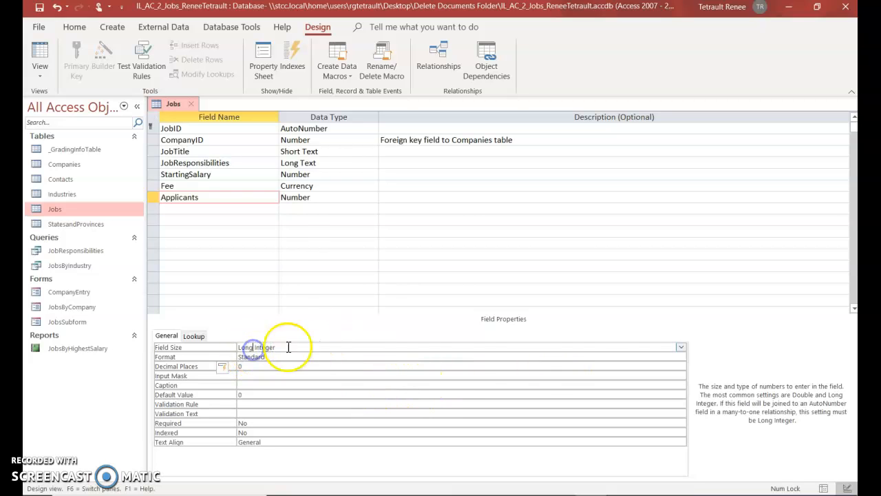
left_click(680, 348)
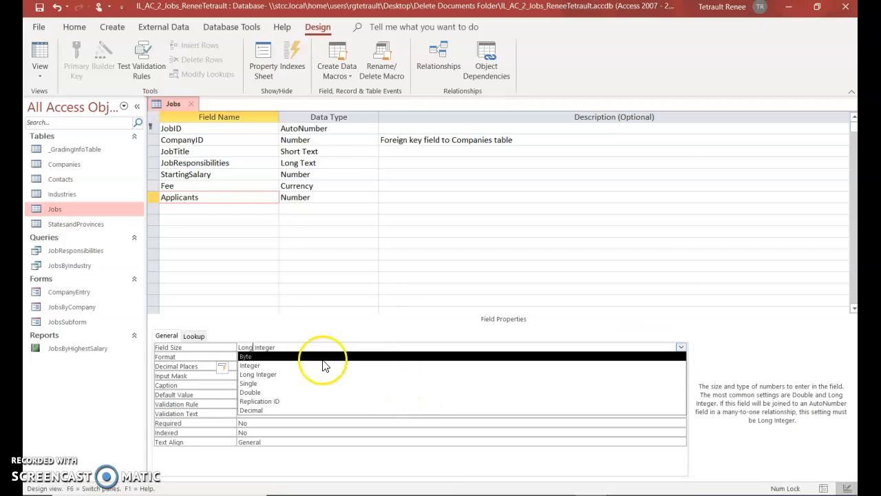
left_click(276, 366)
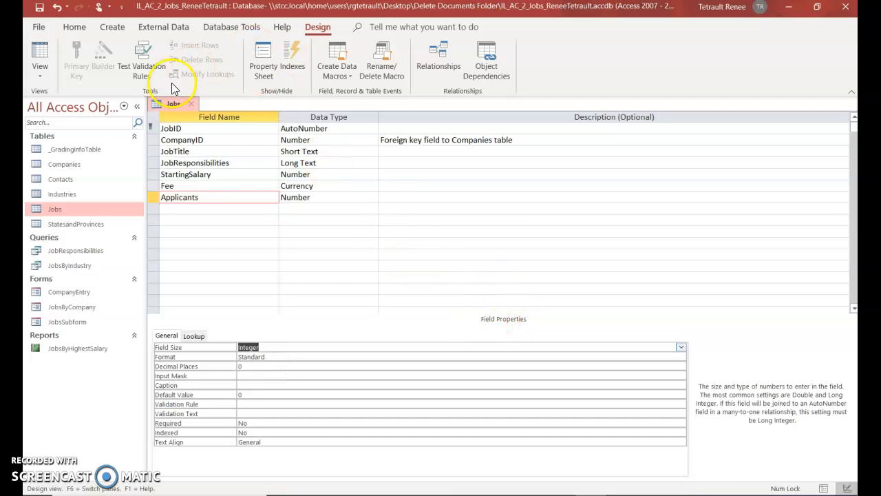
right_click(170, 101)
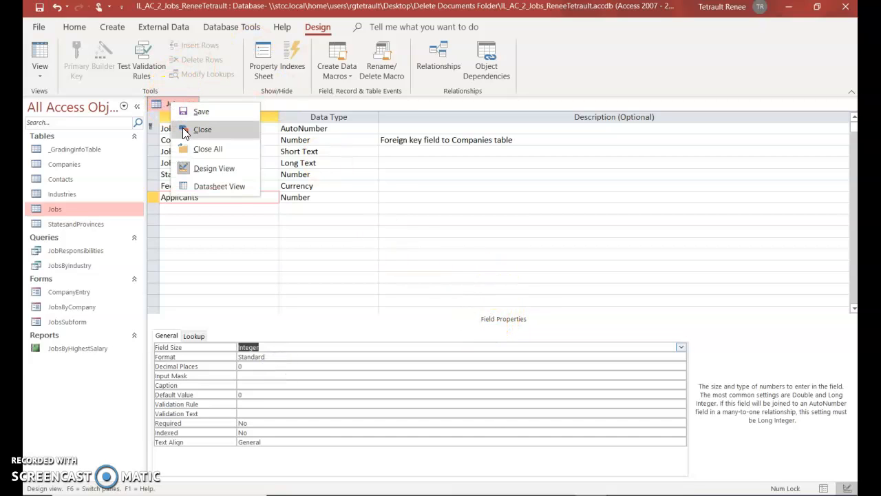
left_click(182, 128)
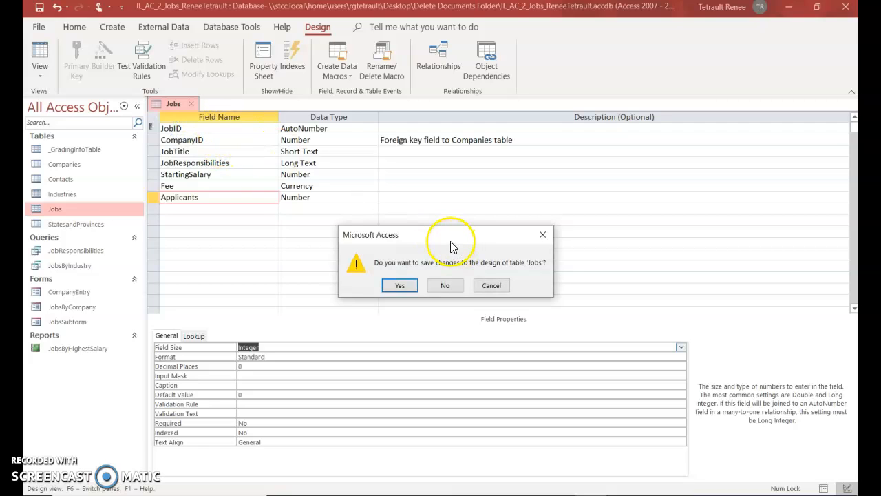
left_click(404, 285)
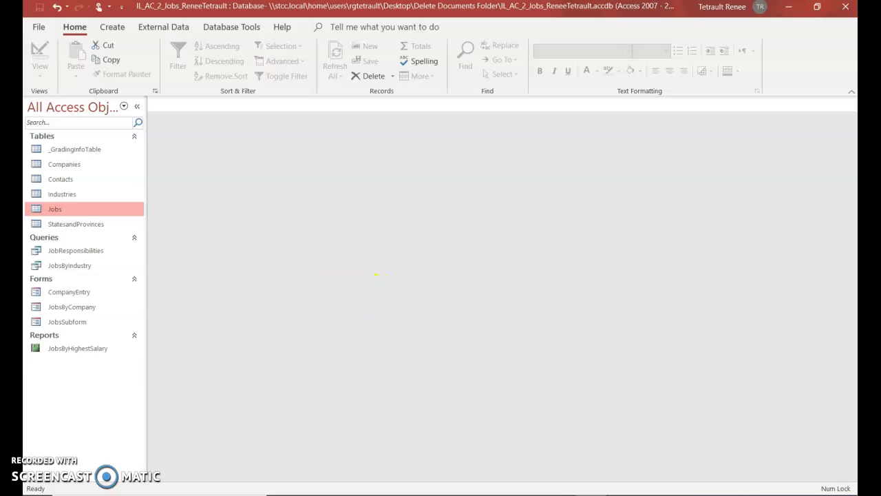
Open the Contacts table in Design View and apply the Phone Number input mask to ContactCell, storing data without the mask symbols
right_click(65, 181)
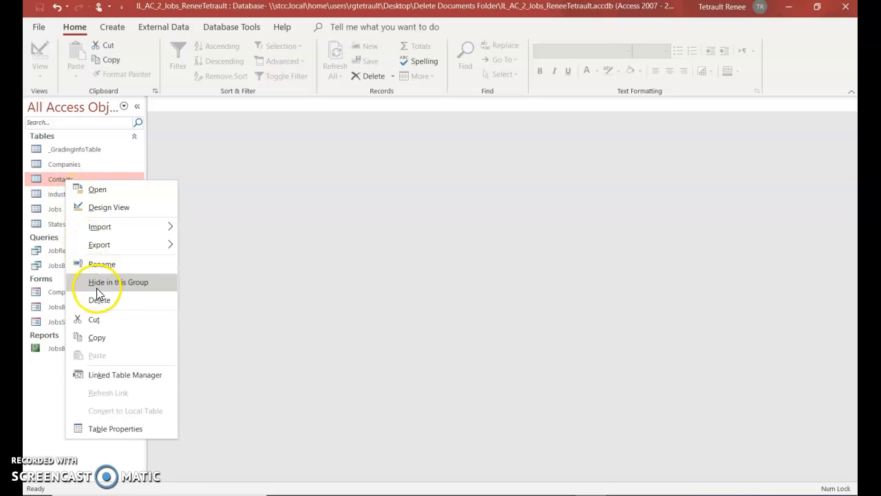
left_click(105, 209)
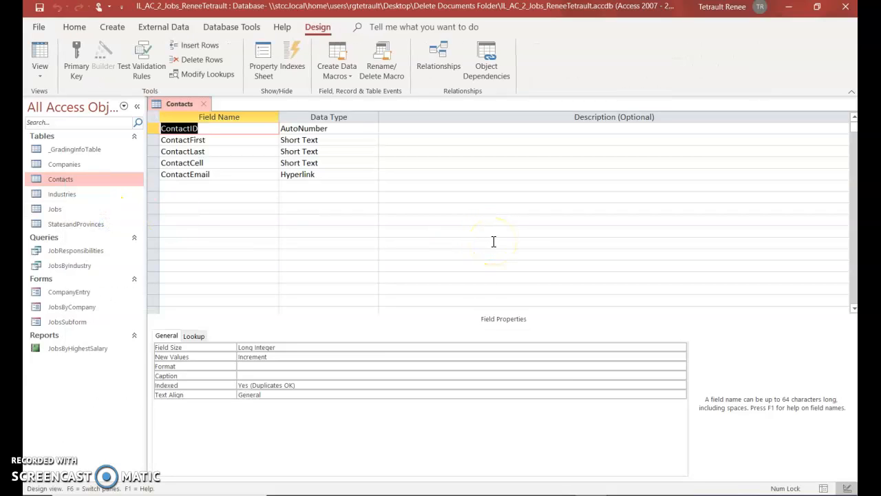
left_click(218, 164)
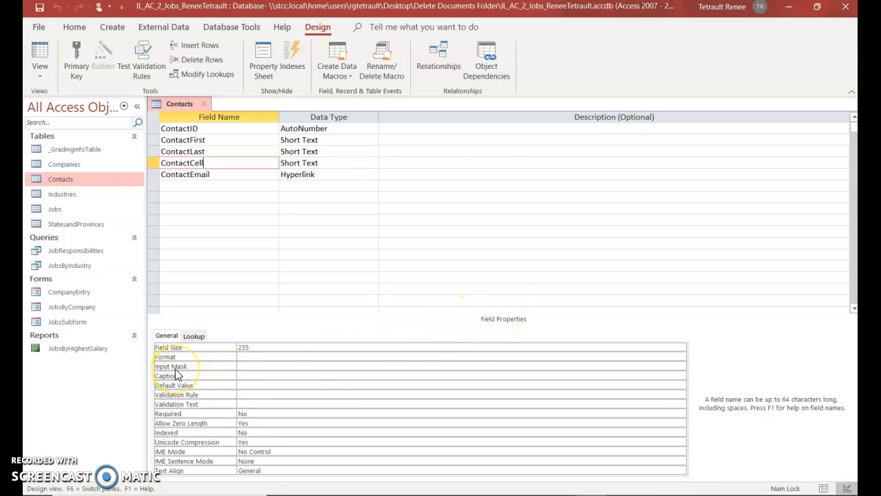
left_click(247, 366)
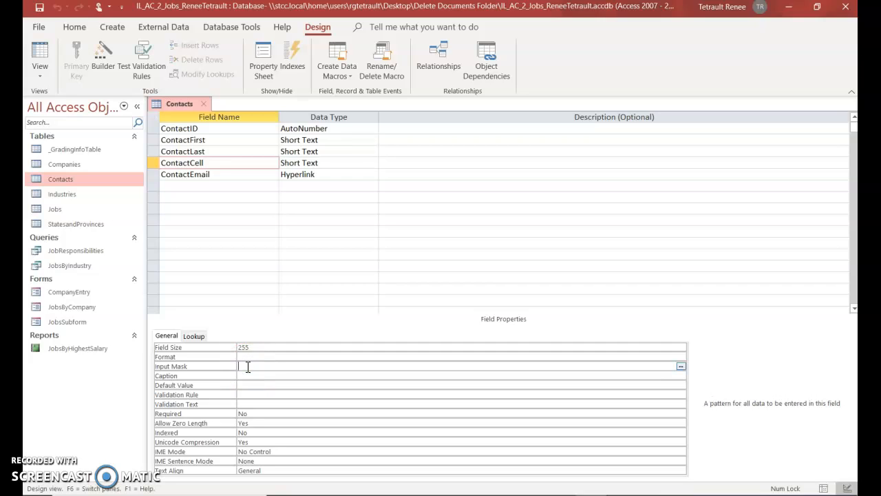
left_click(681, 367)
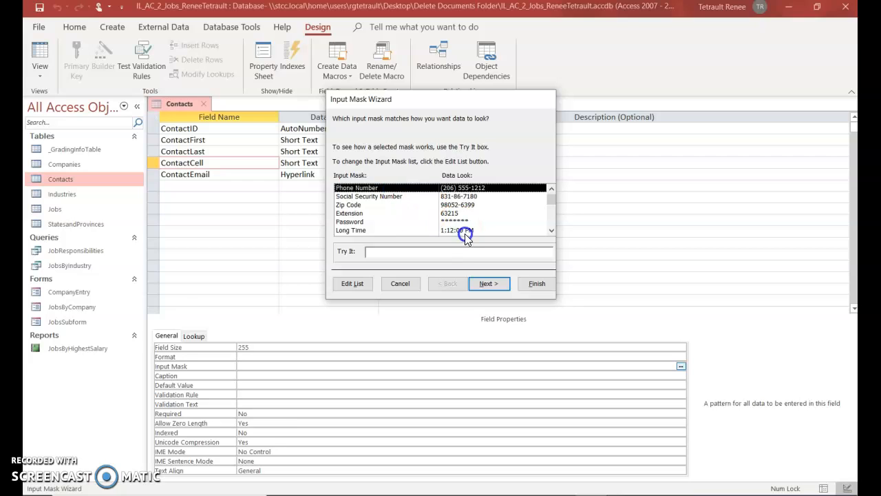
left_click(486, 283)
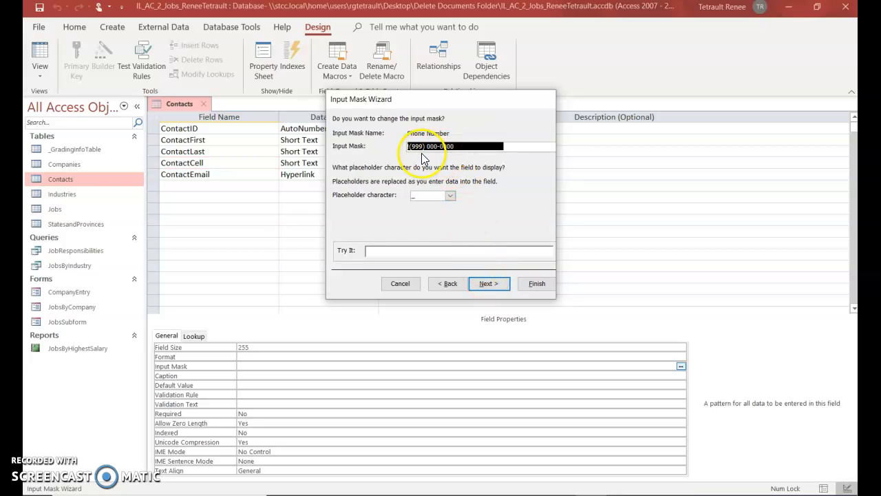
left_click(502, 290)
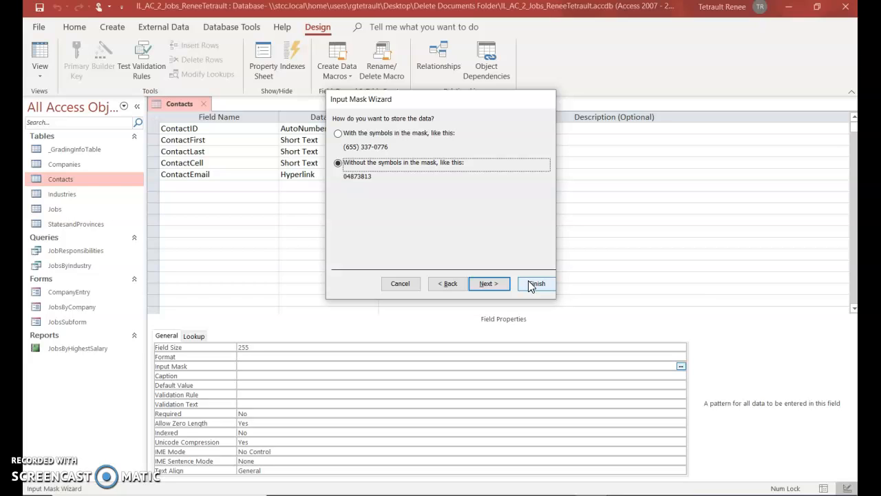
left_click(534, 284)
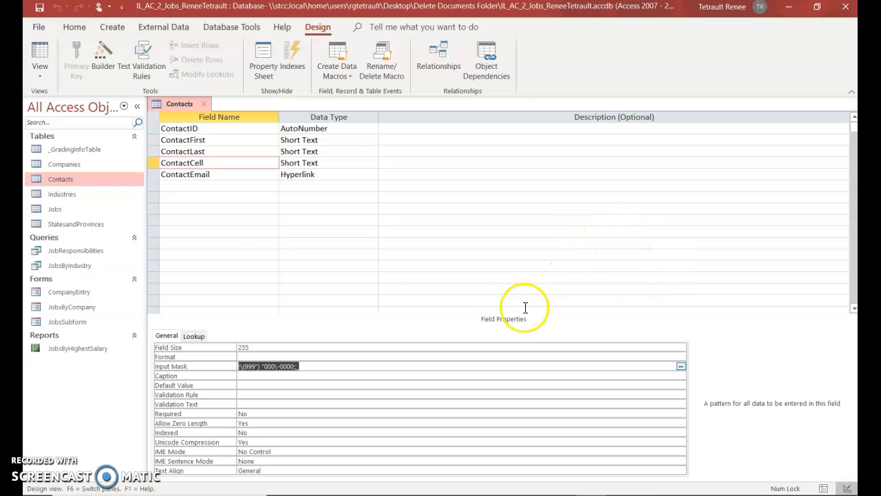
left_click(392, 375)
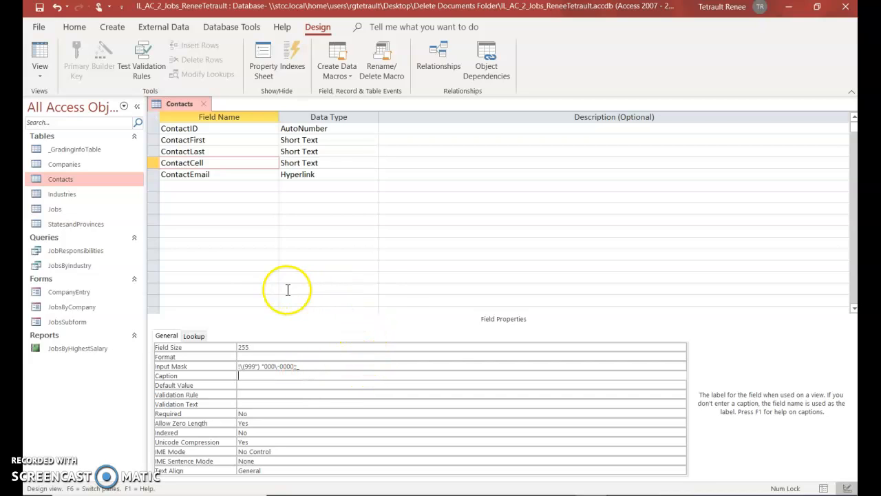
Set the ContactCell field size to 10 and switch the Contacts table to Datasheet View, saving it despite possible data loss
left_click(262, 347)
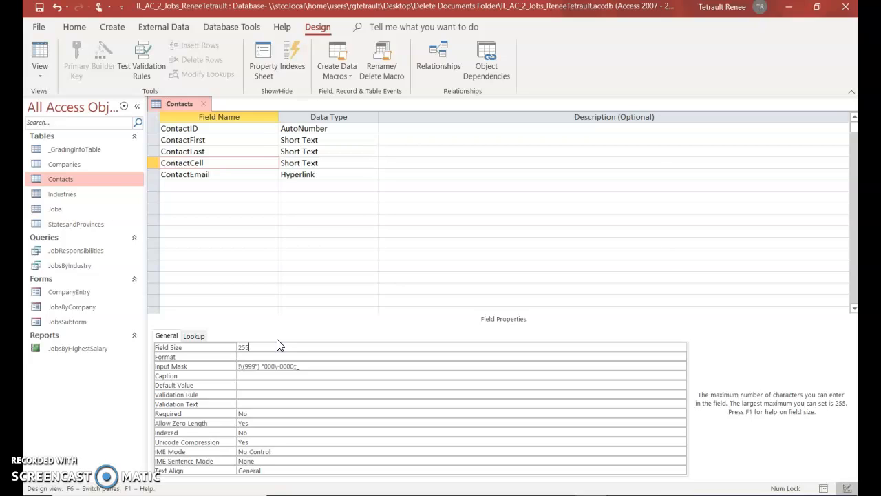
key("BackSpace")
key("BackSpace")
key("BackSpace")
type("10")
right_click(179, 104)
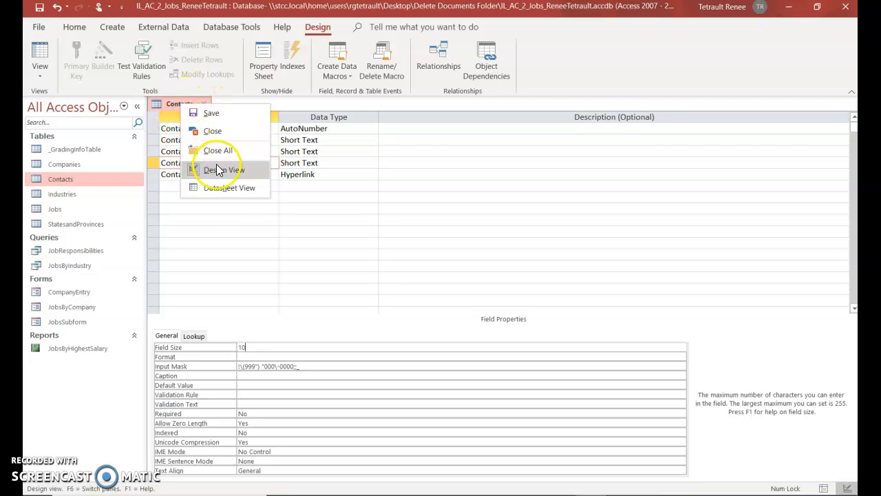
left_click(229, 188)
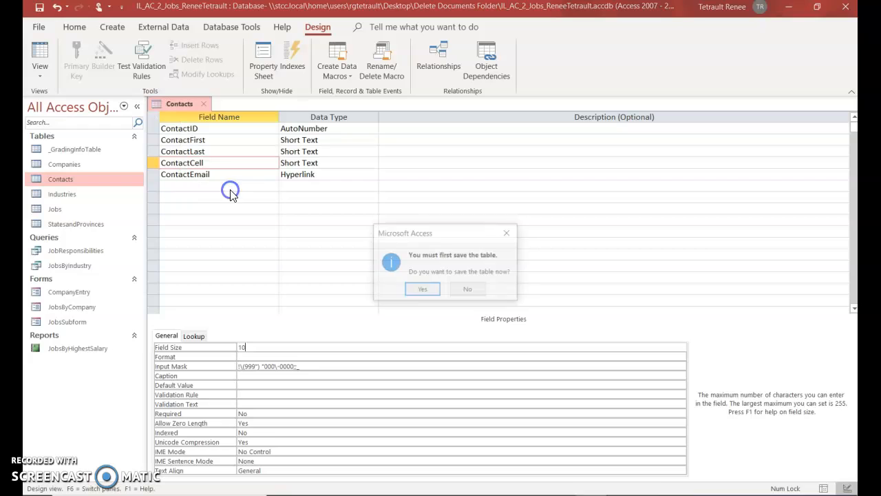
left_click(417, 291)
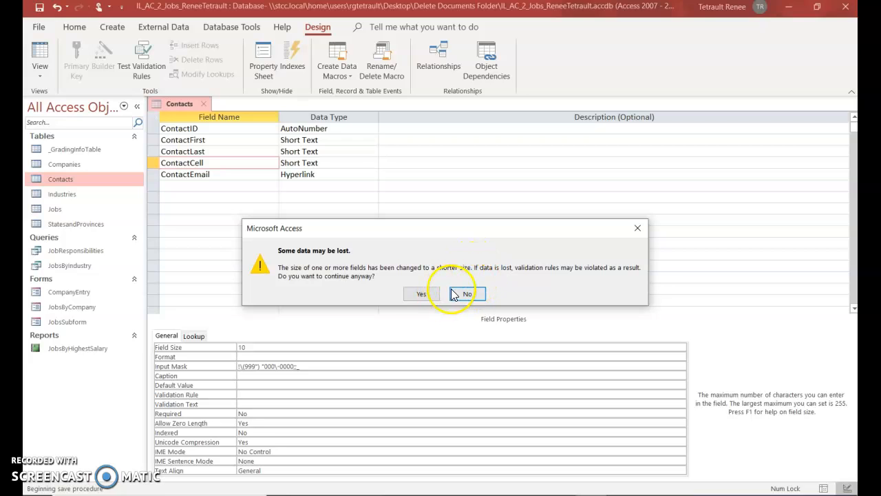
left_click(423, 294)
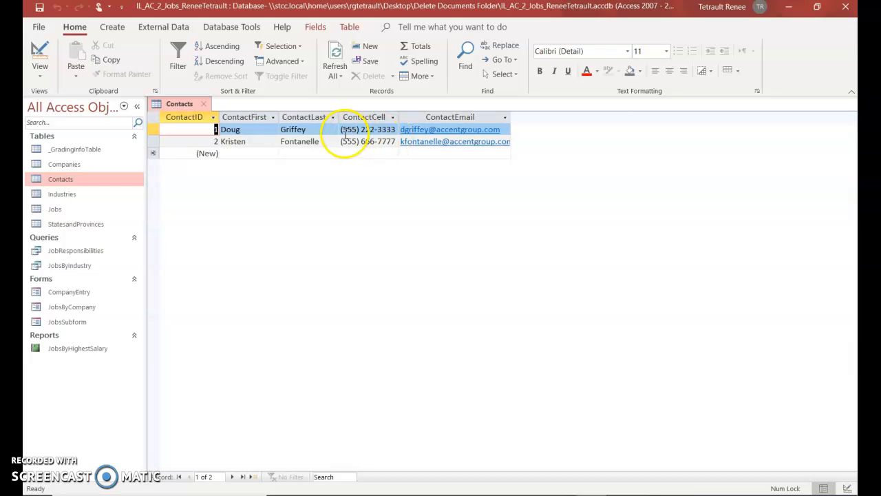
Replace the first contact's cell phone number in the ContactCell field and close the Contacts table
key("Tab")
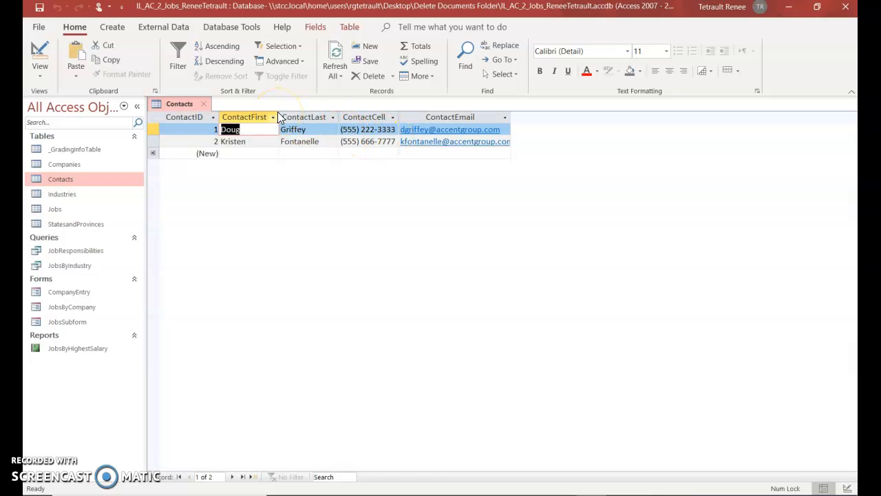
key("Tab")
key("Tab")
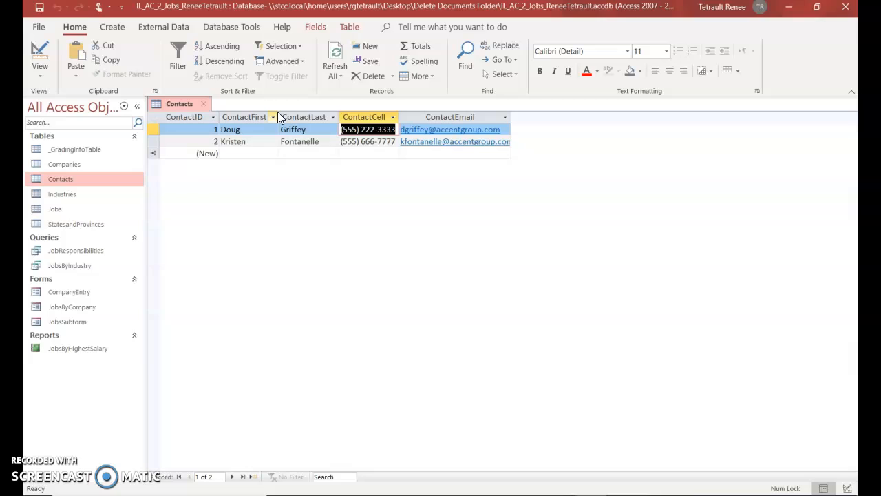
type("555) ")
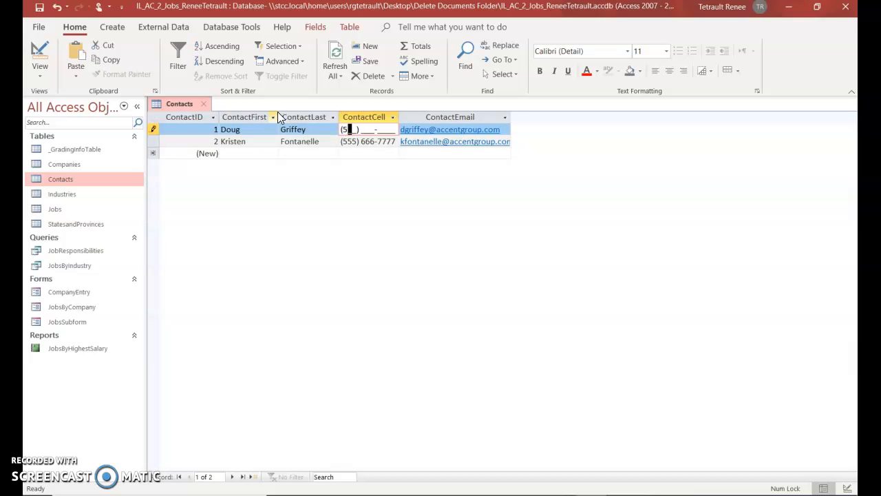
type("333-4444")
left_click(338, 105)
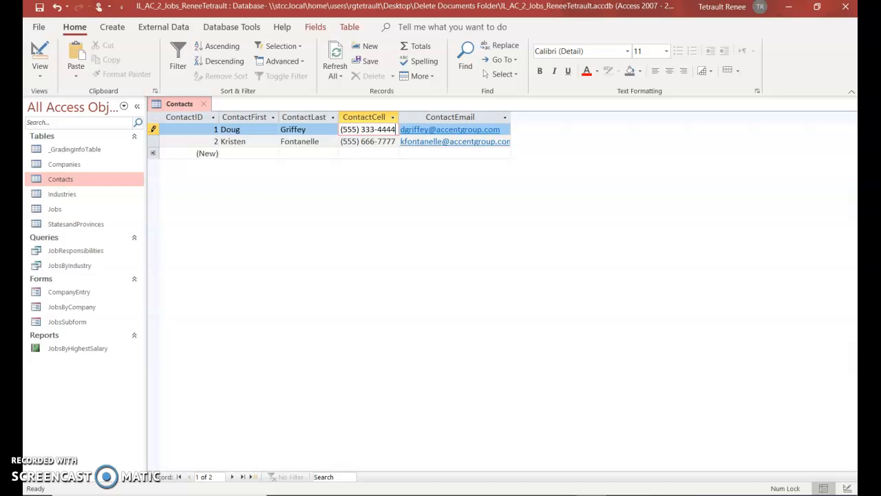
right_click(168, 104)
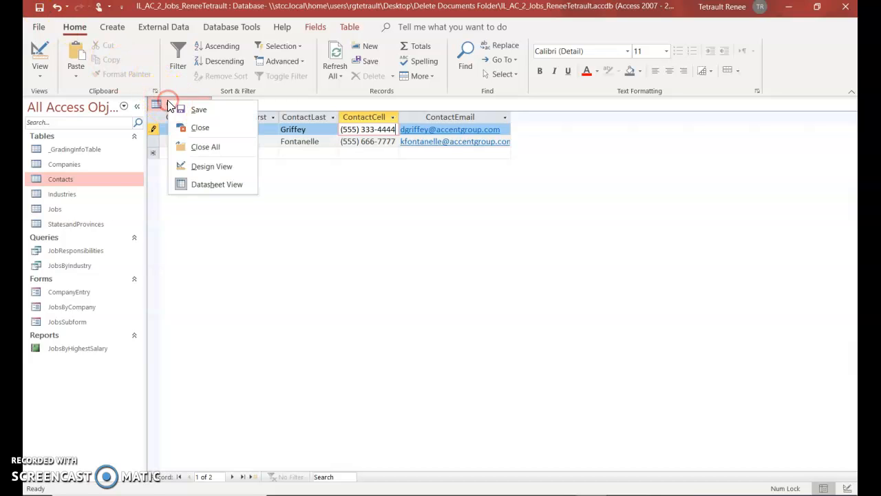
left_click(196, 128)
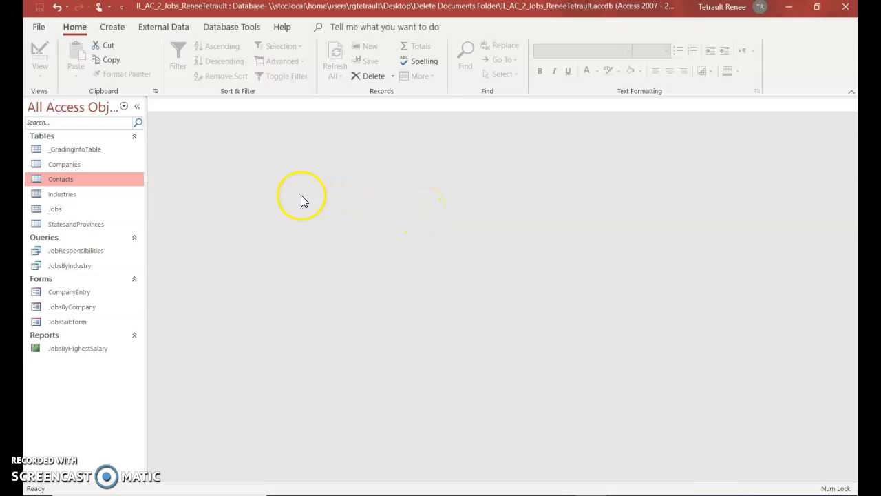
Reopen the Contacts table in Design View and add an EntryDate field with the Date/Time data type below ContactEmail
right_click(62, 181)
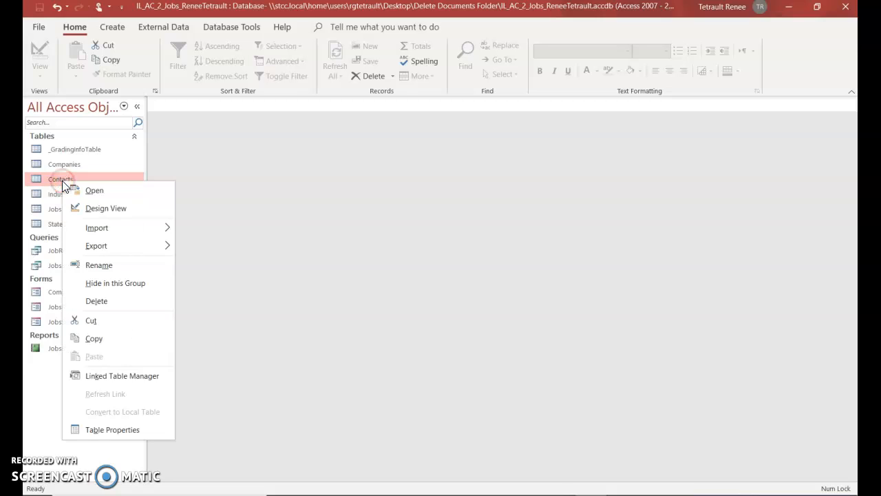
left_click(91, 209)
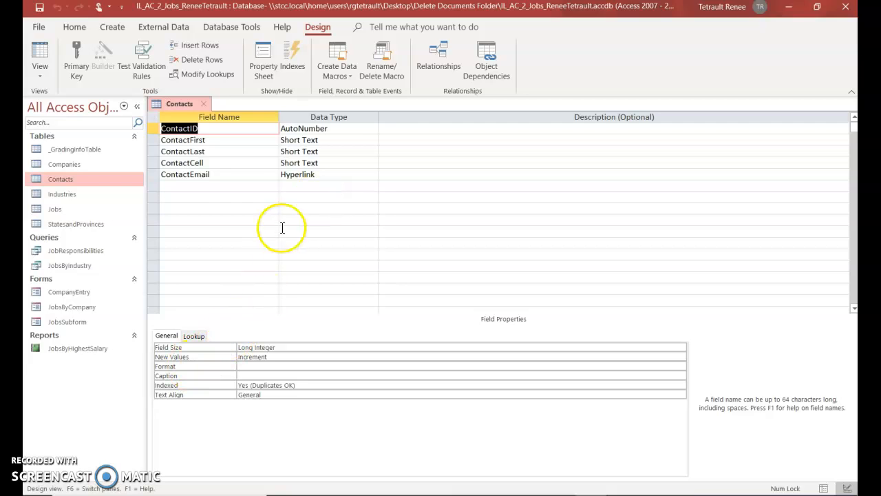
left_click(220, 174)
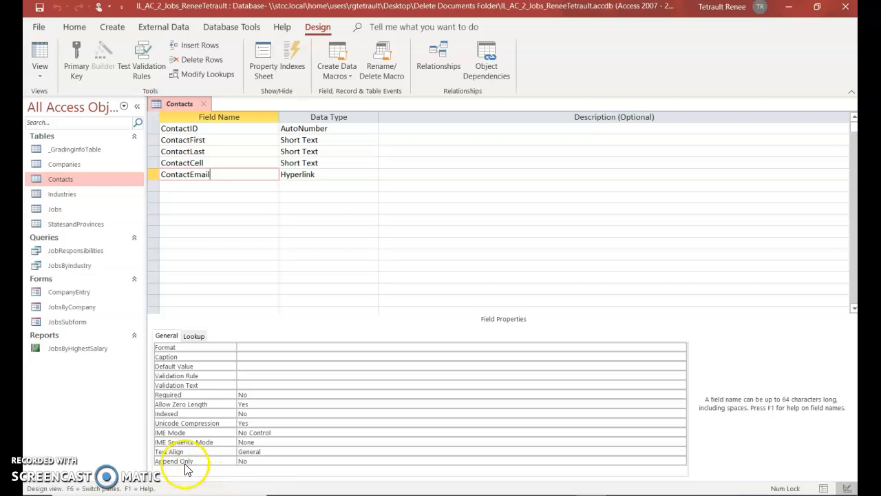
left_click(207, 186)
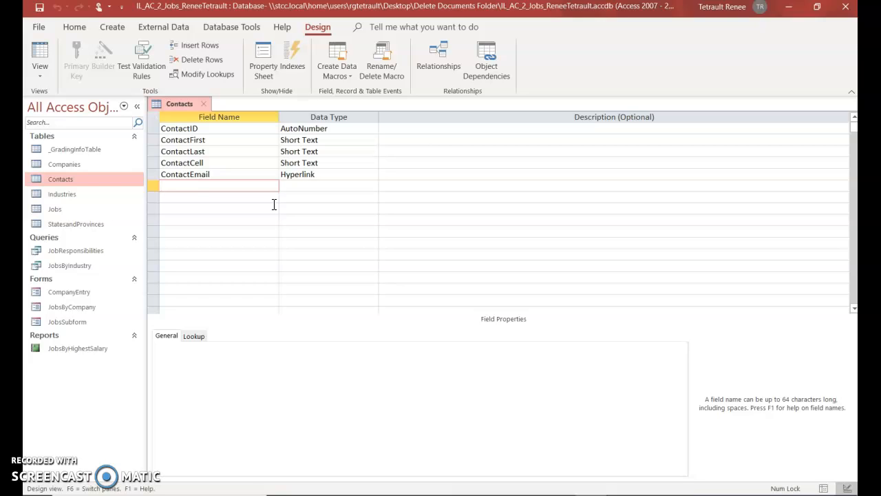
type("EntryDate")
key("Tab")
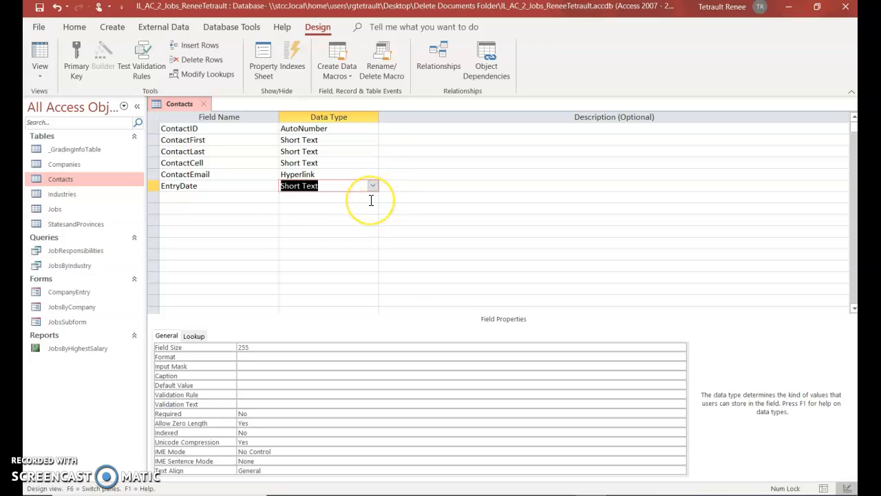
type("date/Time")
left_click(369, 198)
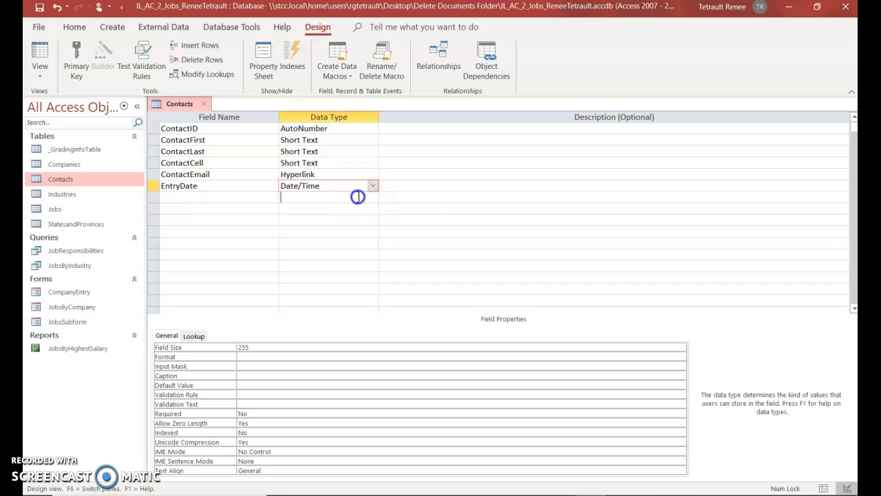
Set the display format of the EntryDate field in the Contacts table to Medium Date
left_click(367, 196)
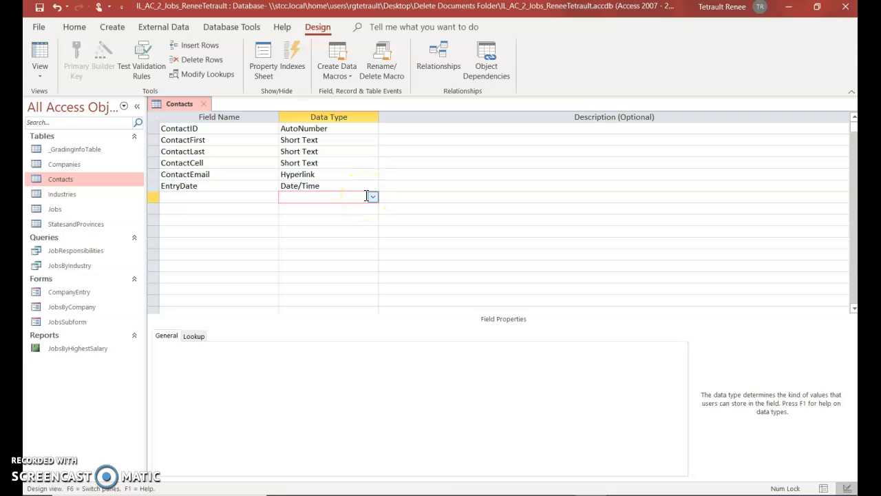
left_click(308, 200)
left_click(228, 188)
left_click(517, 337)
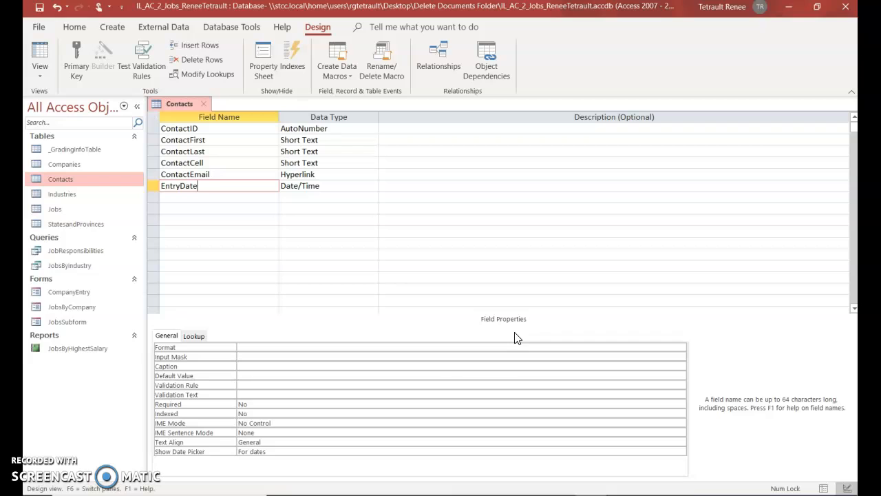
left_click(286, 348)
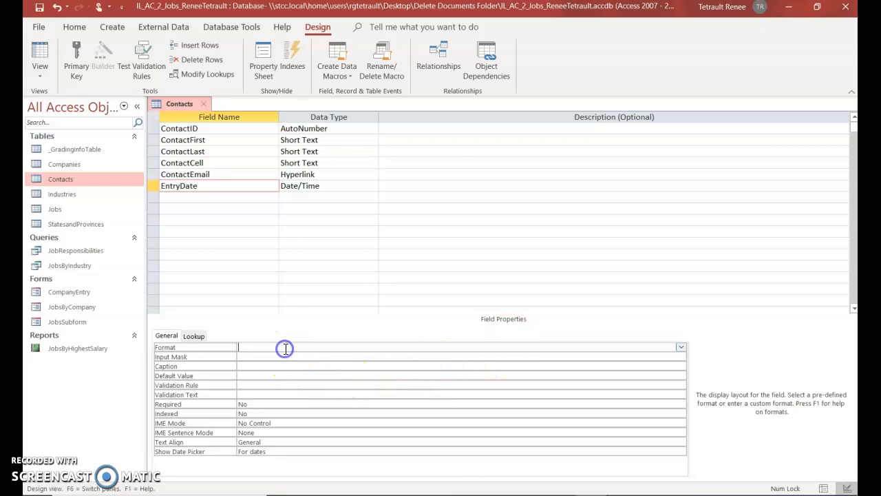
left_click(681, 348)
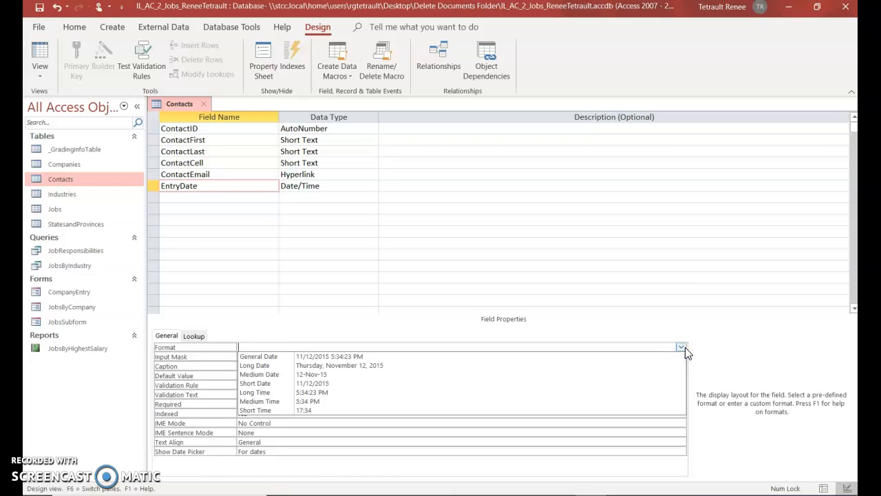
left_click(318, 376)
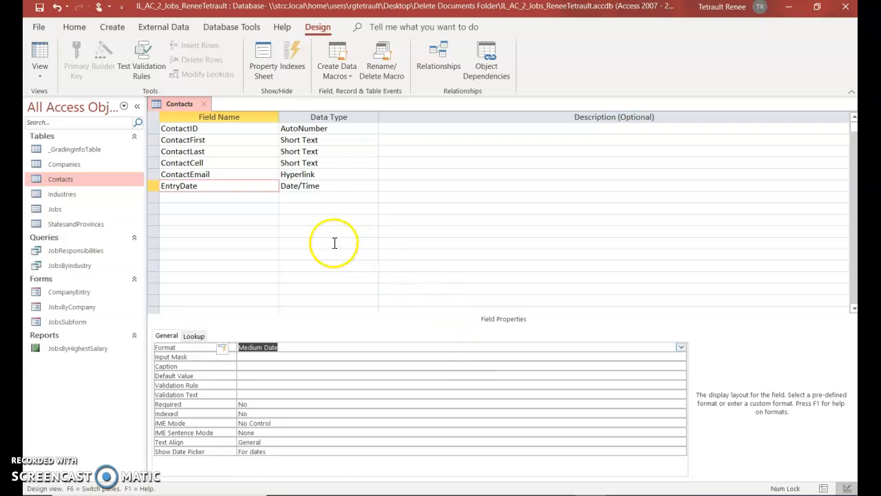
Open the Expression Builder for the Default Value property of the EntryDate field
left_click(261, 185)
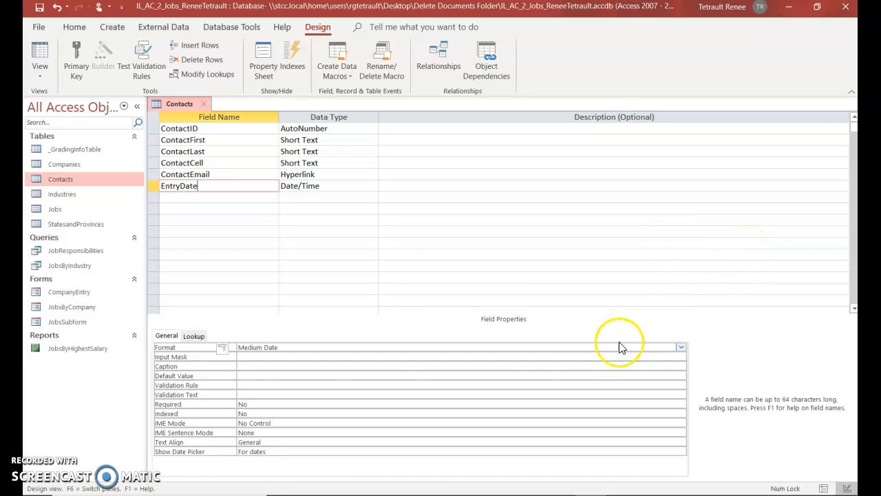
left_click(262, 375)
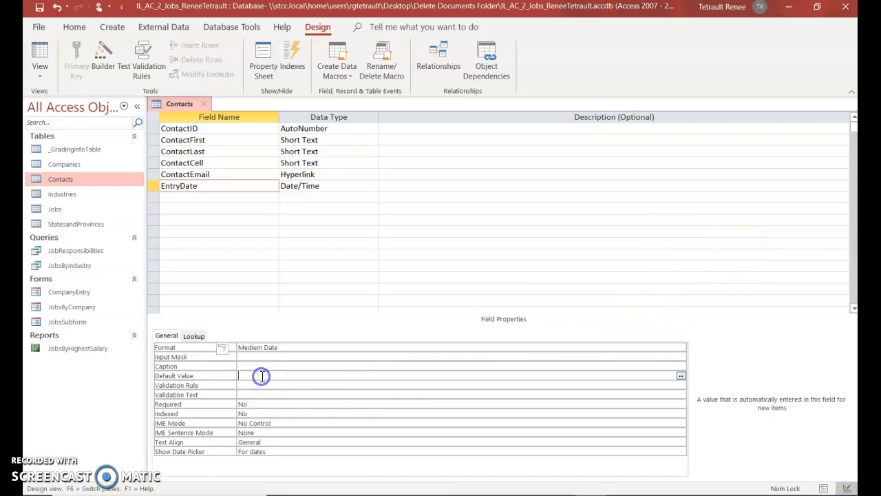
left_click(681, 375)
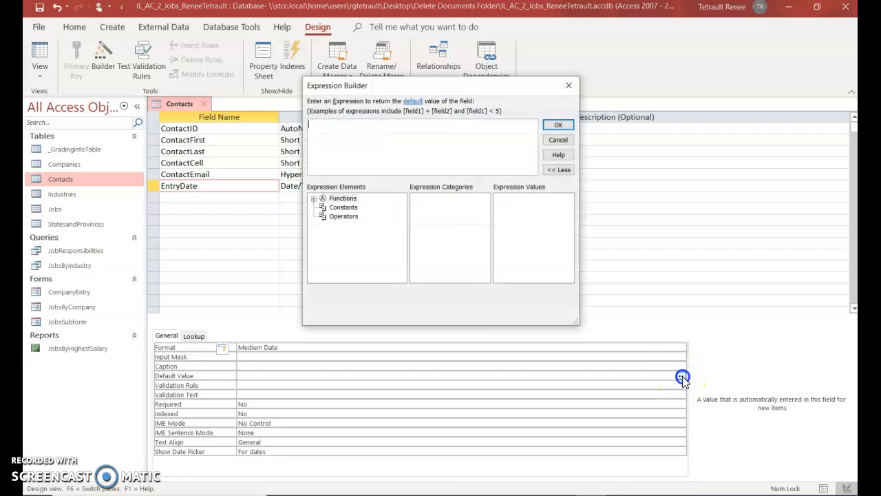